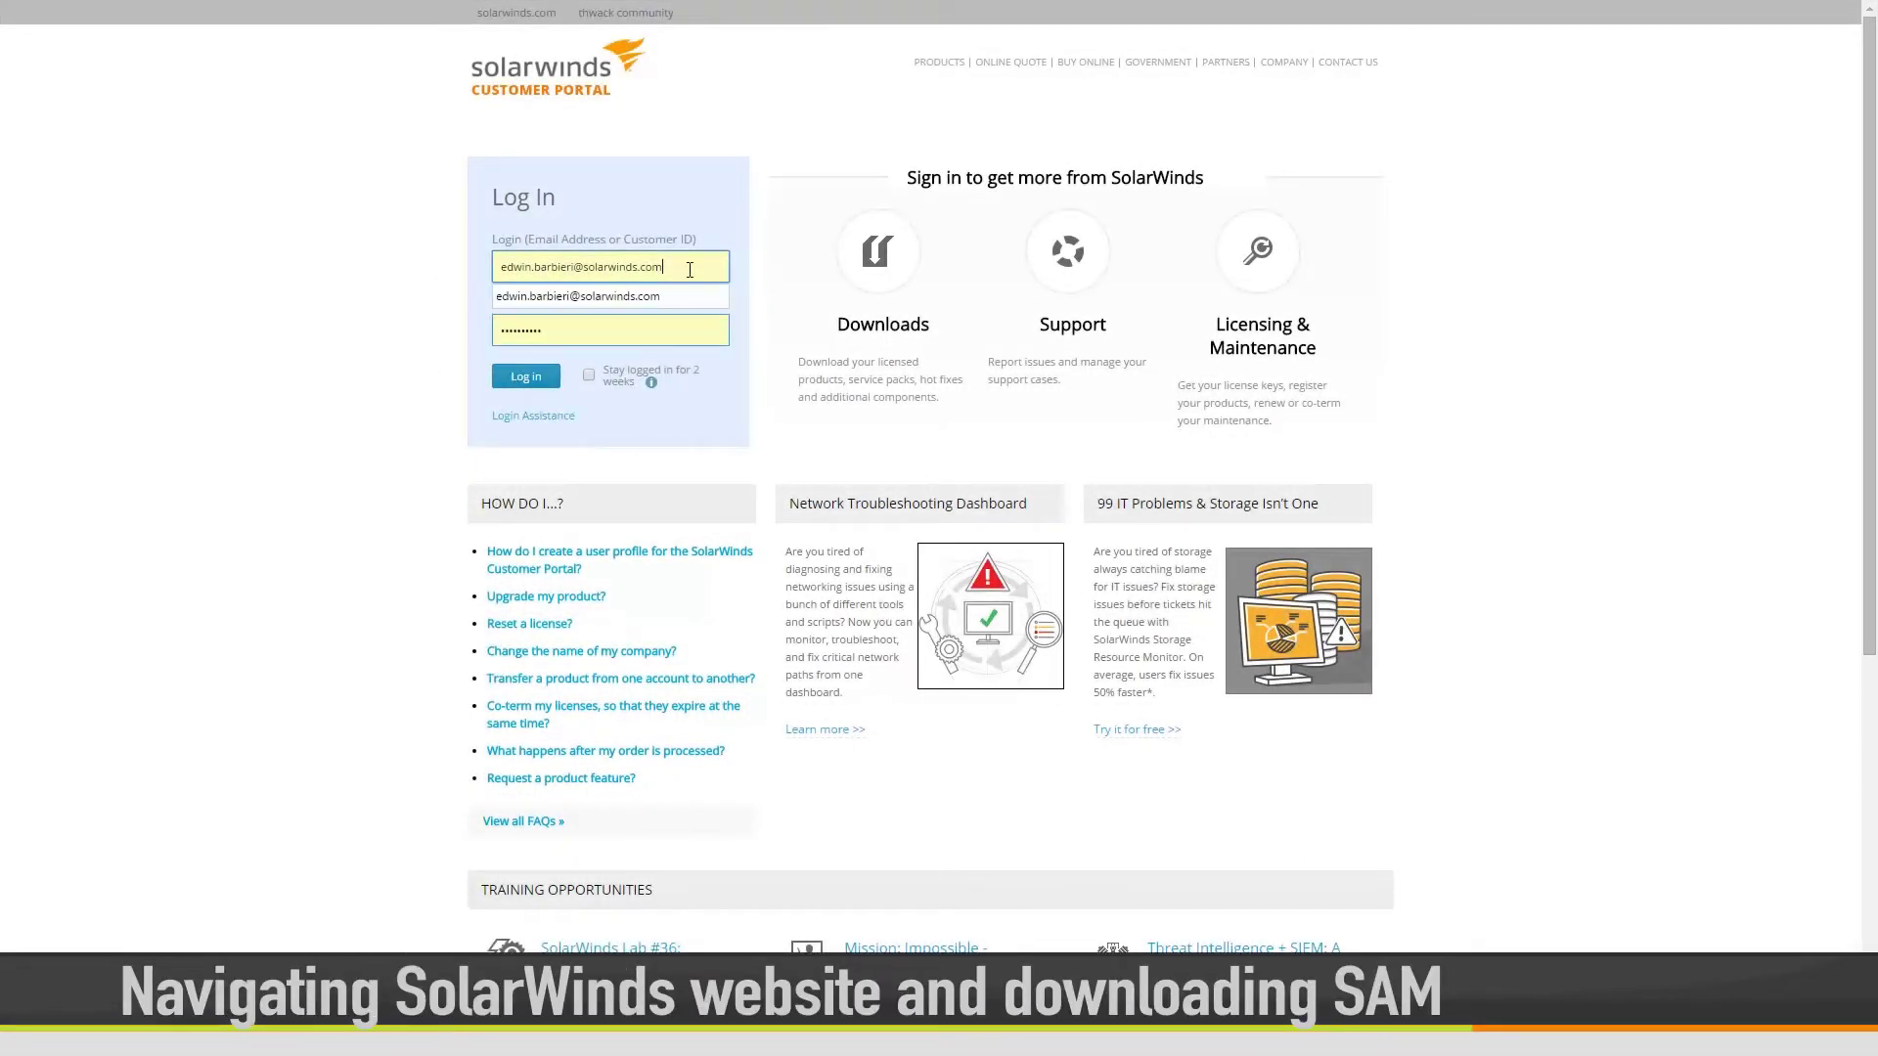
# Sign in to the customer portal and download SAM 6.2.2 for Server & Application Monitor - ALX from My Downloads
pyautogui.click(640, 338)
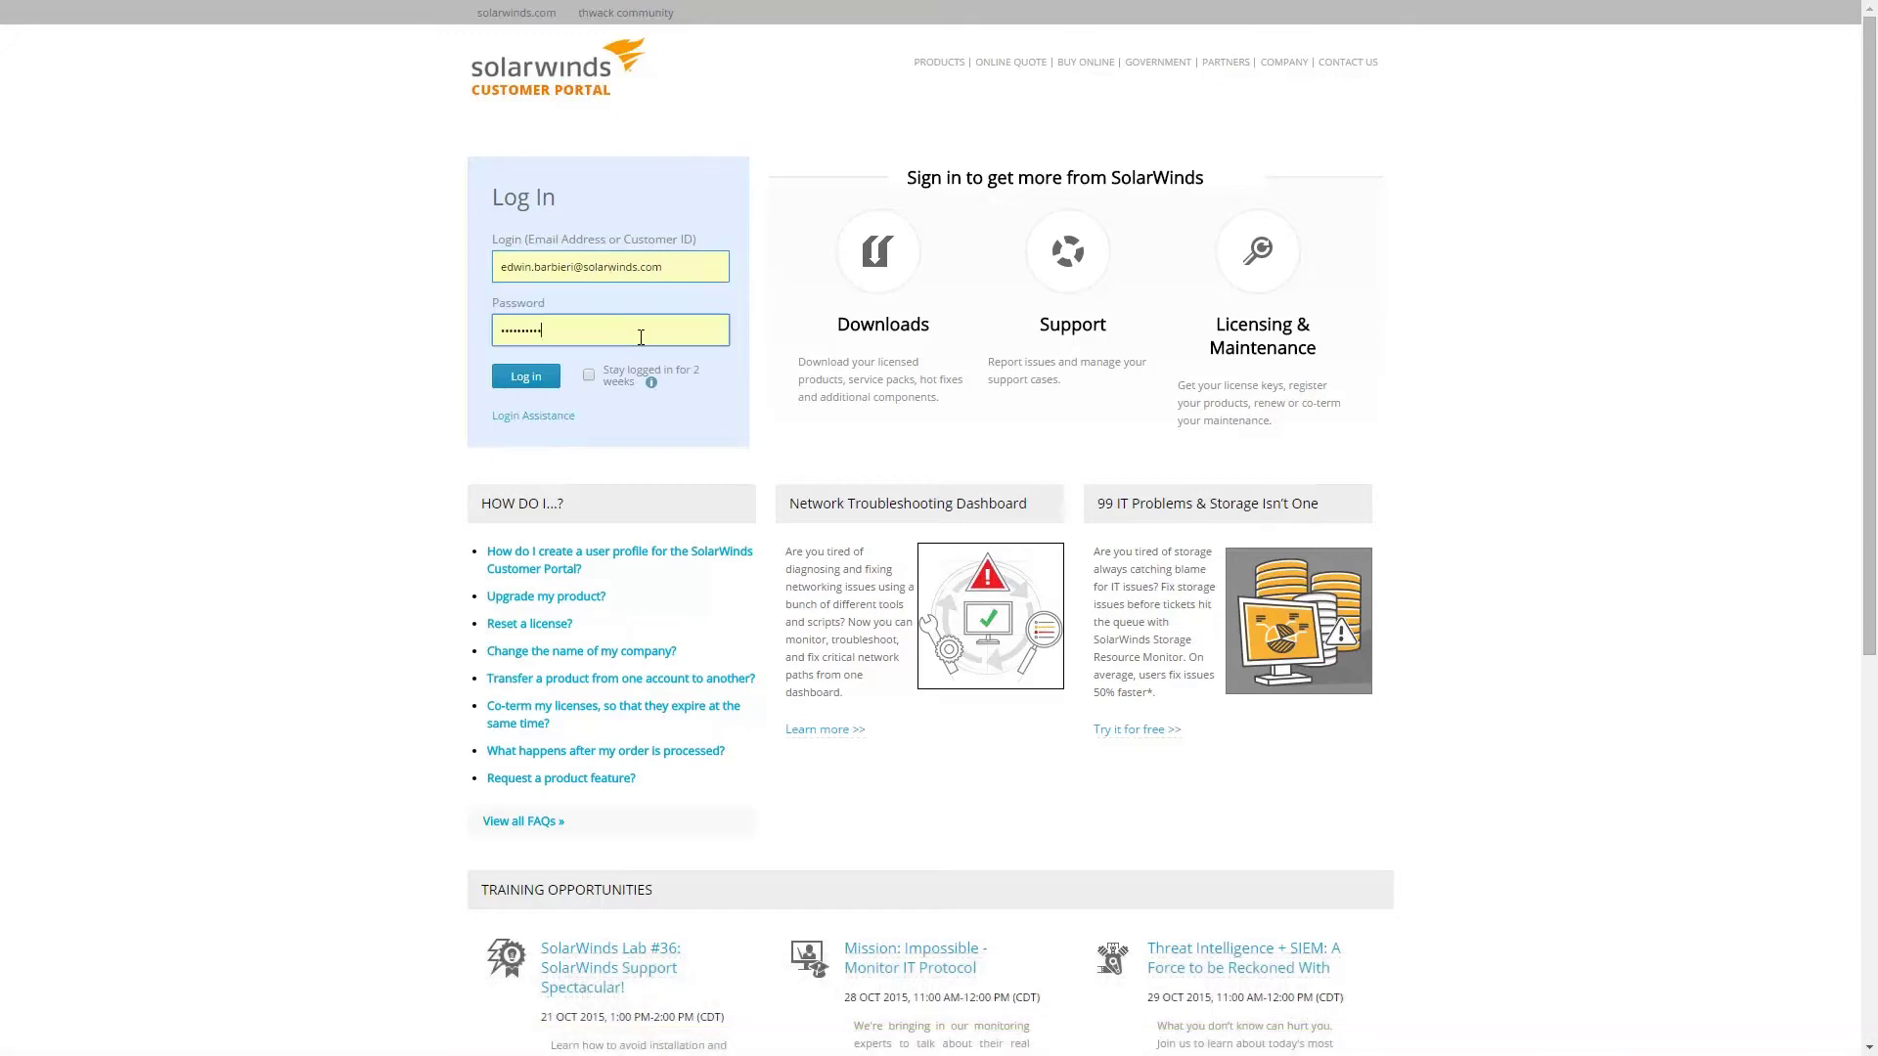
pyautogui.click(525, 379)
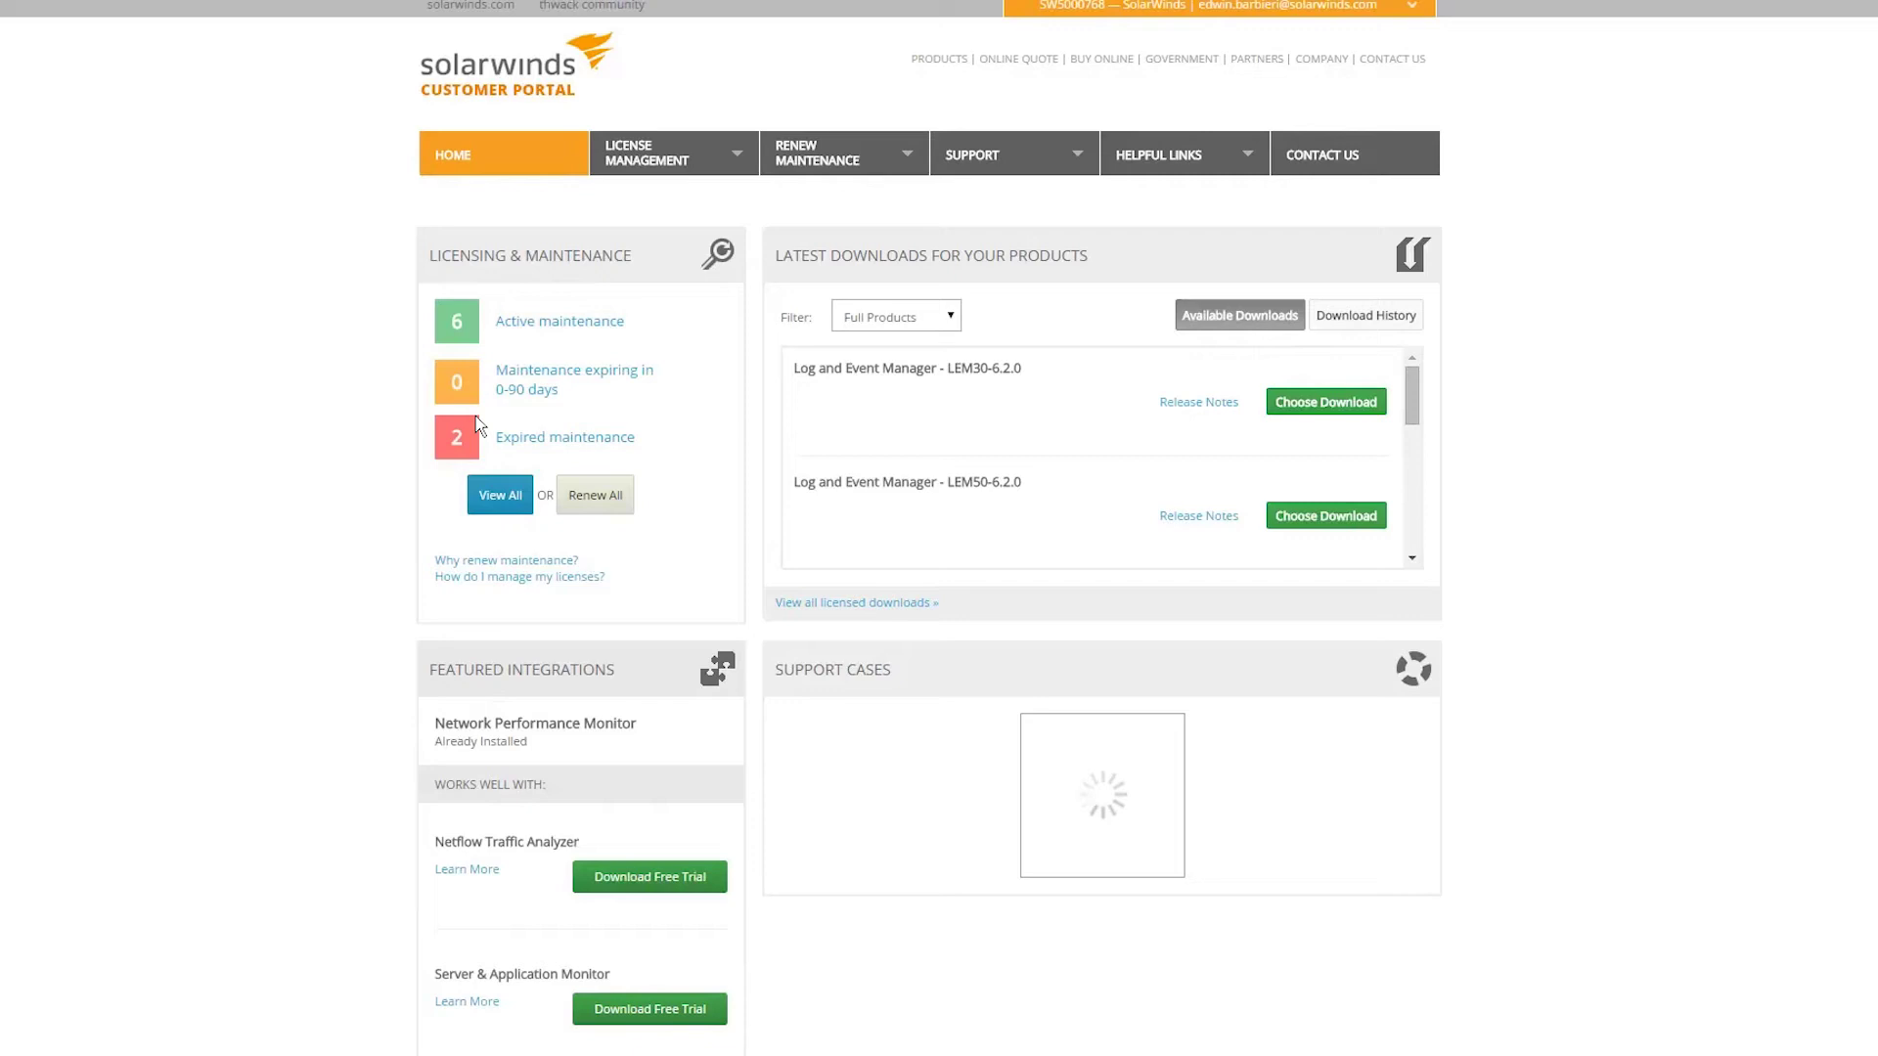
pyautogui.click(675, 172)
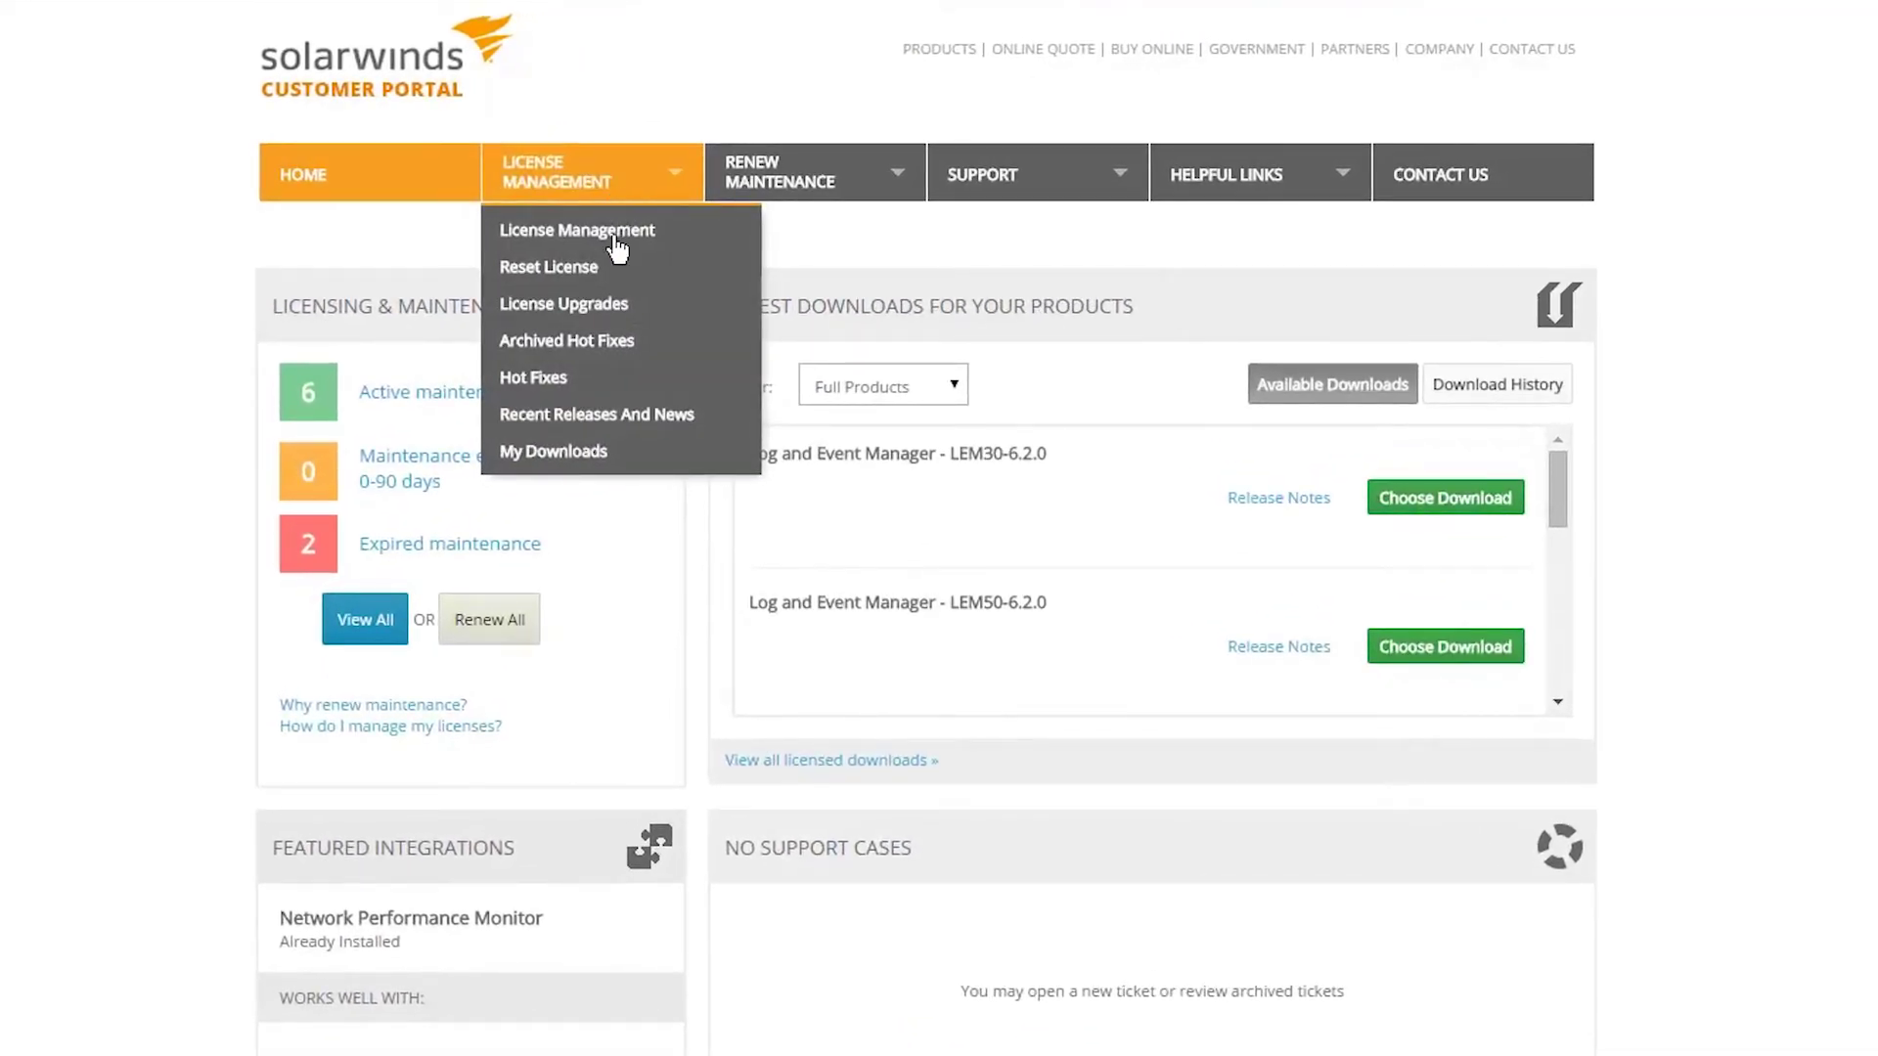
pyautogui.click(594, 464)
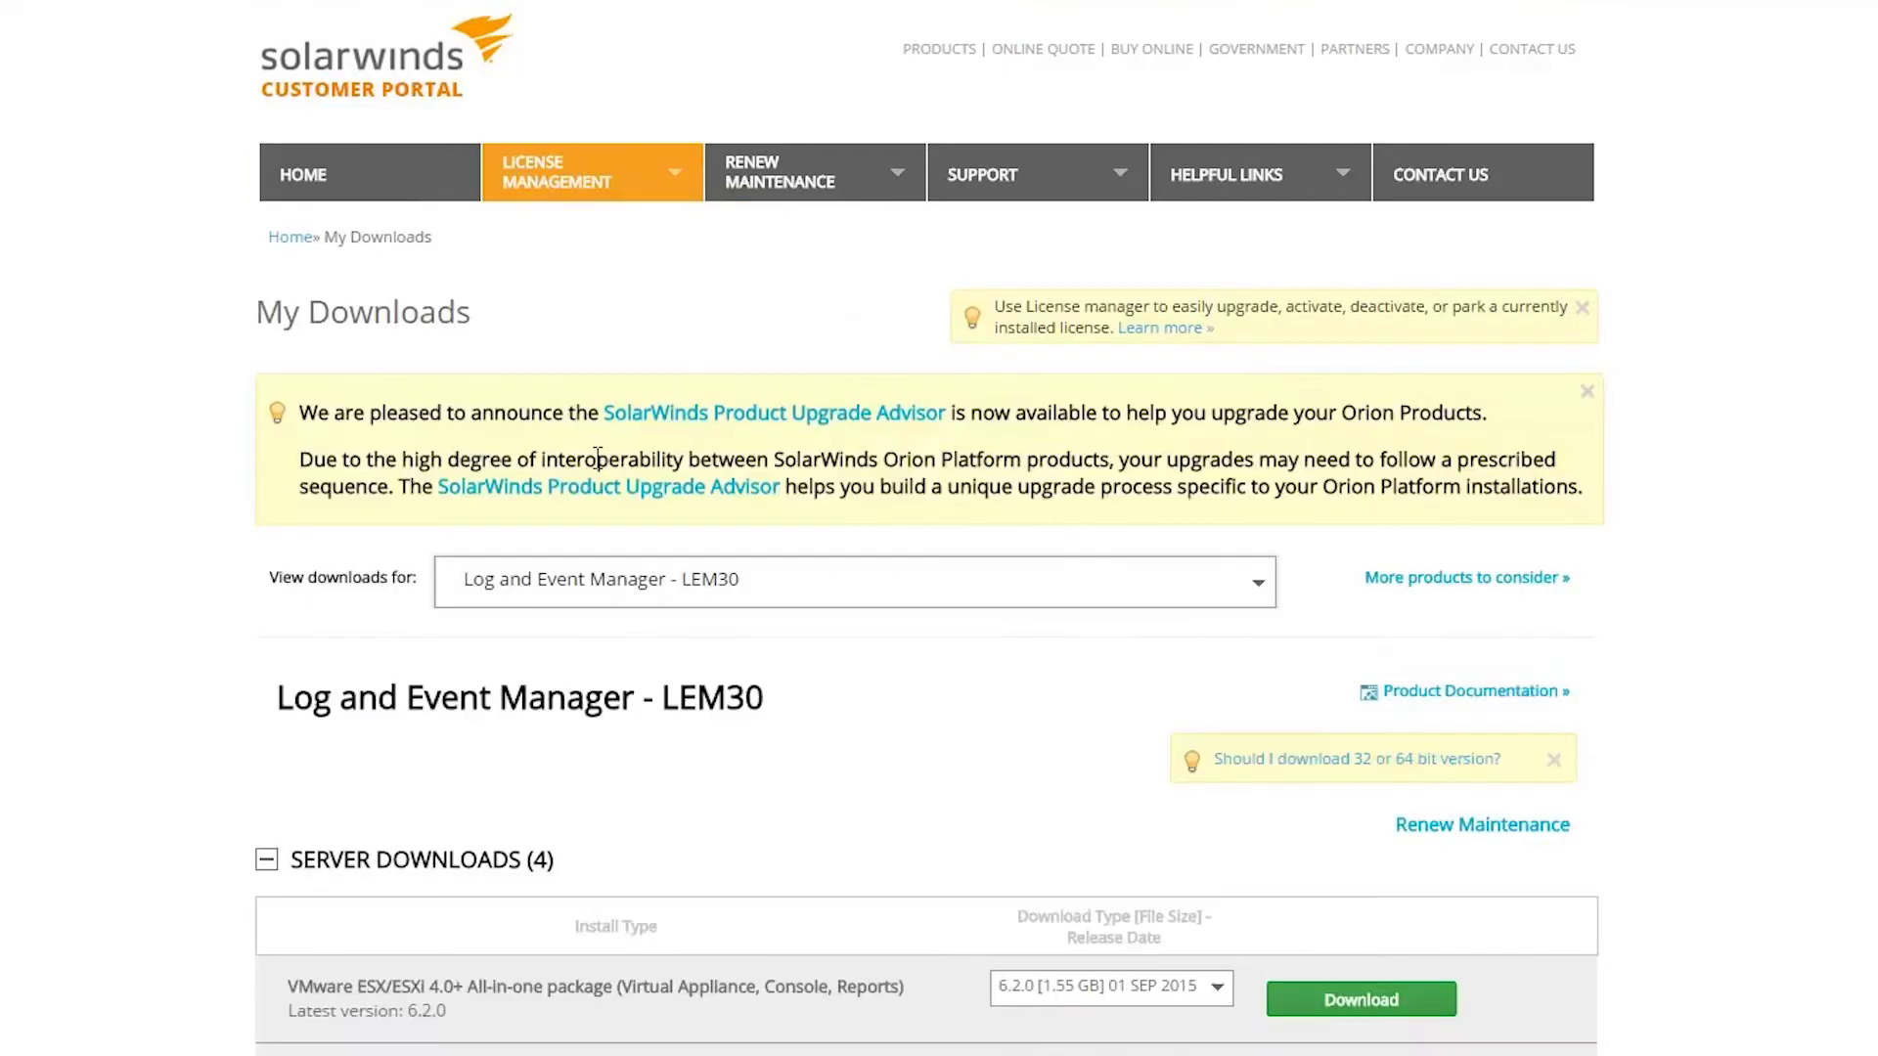
pyautogui.click(584, 582)
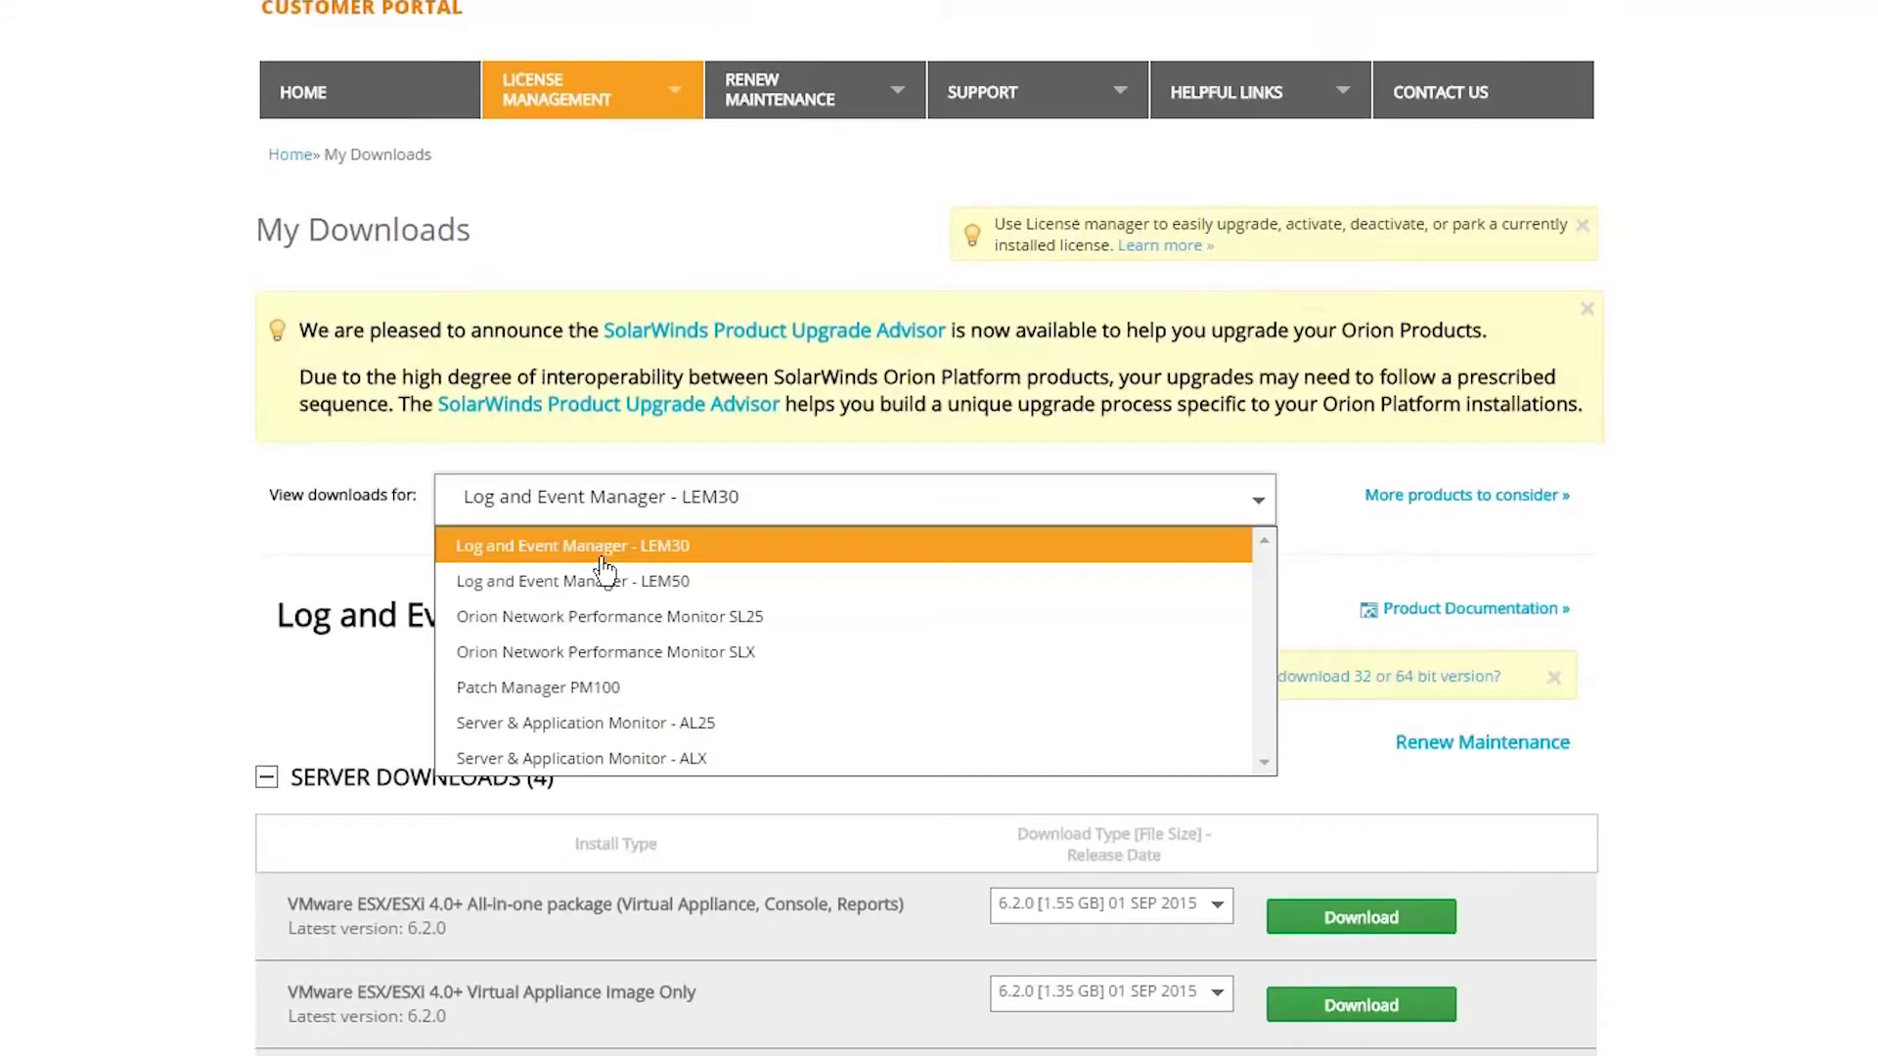
pyautogui.click(557, 820)
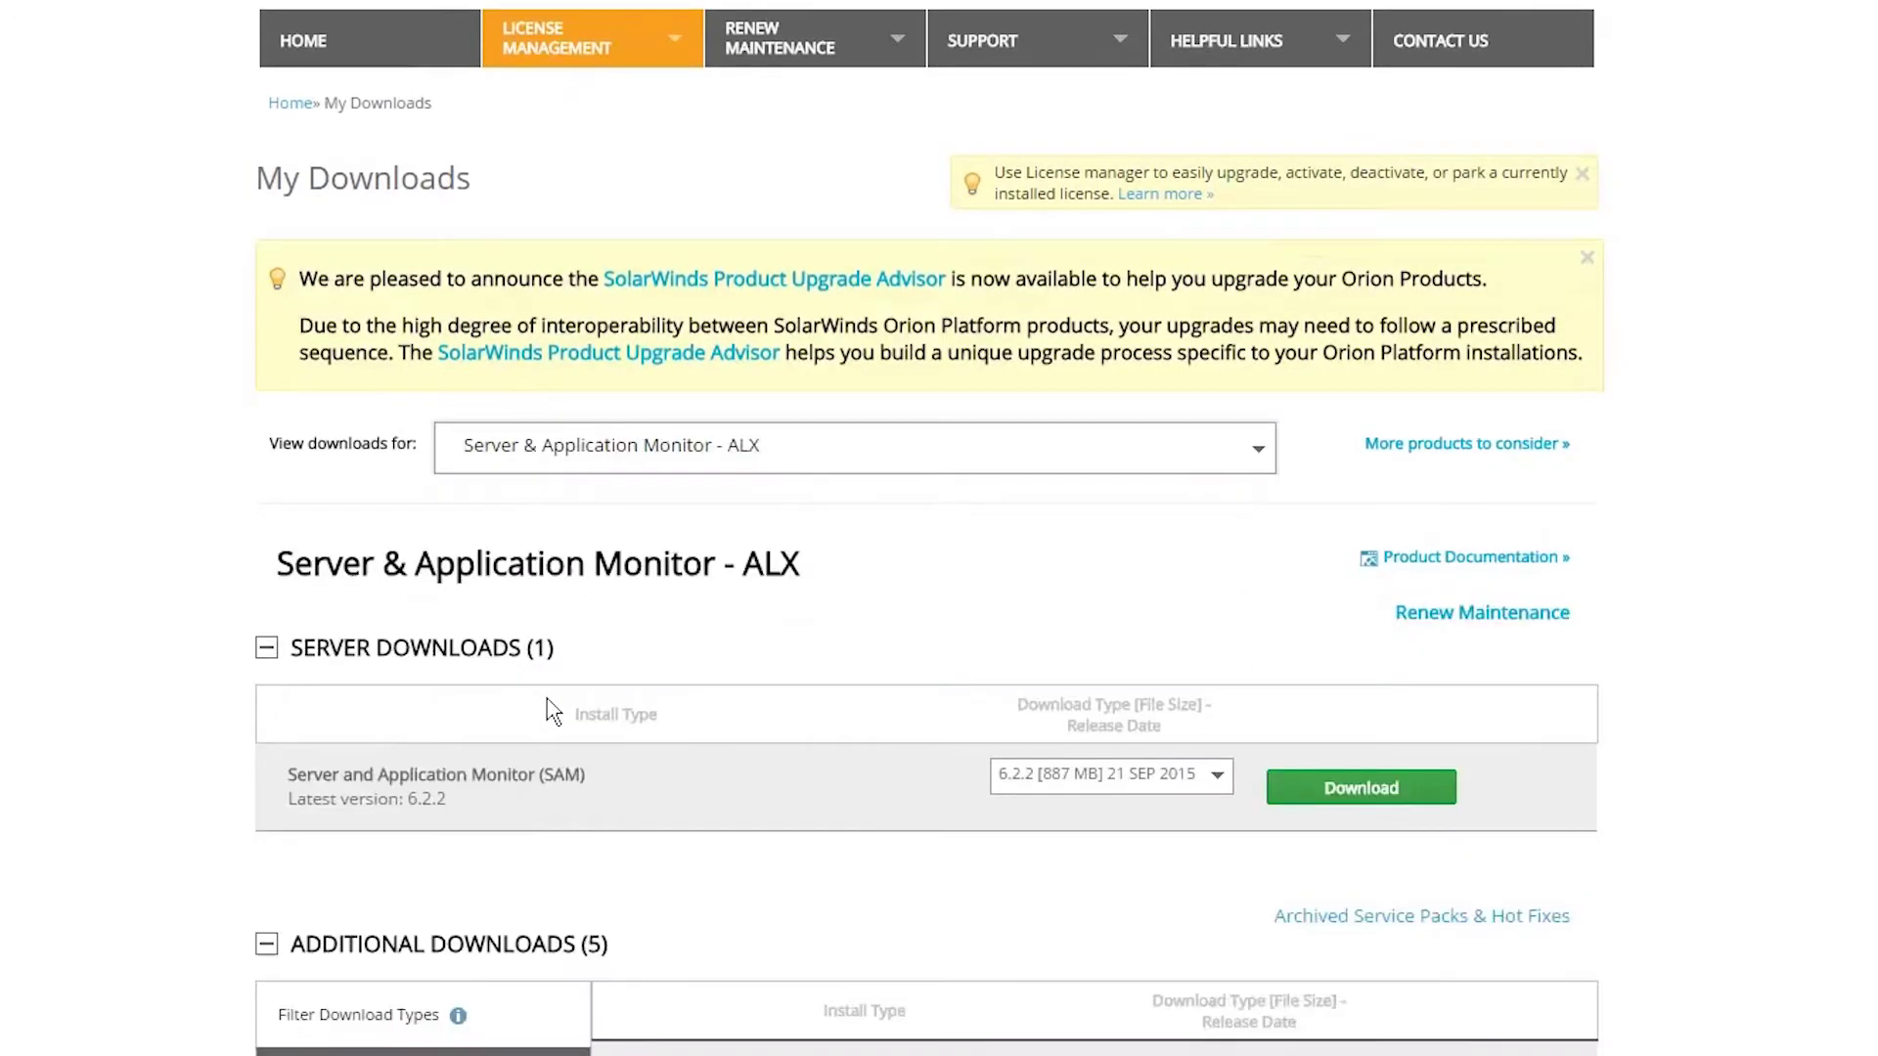
pyautogui.click(1323, 792)
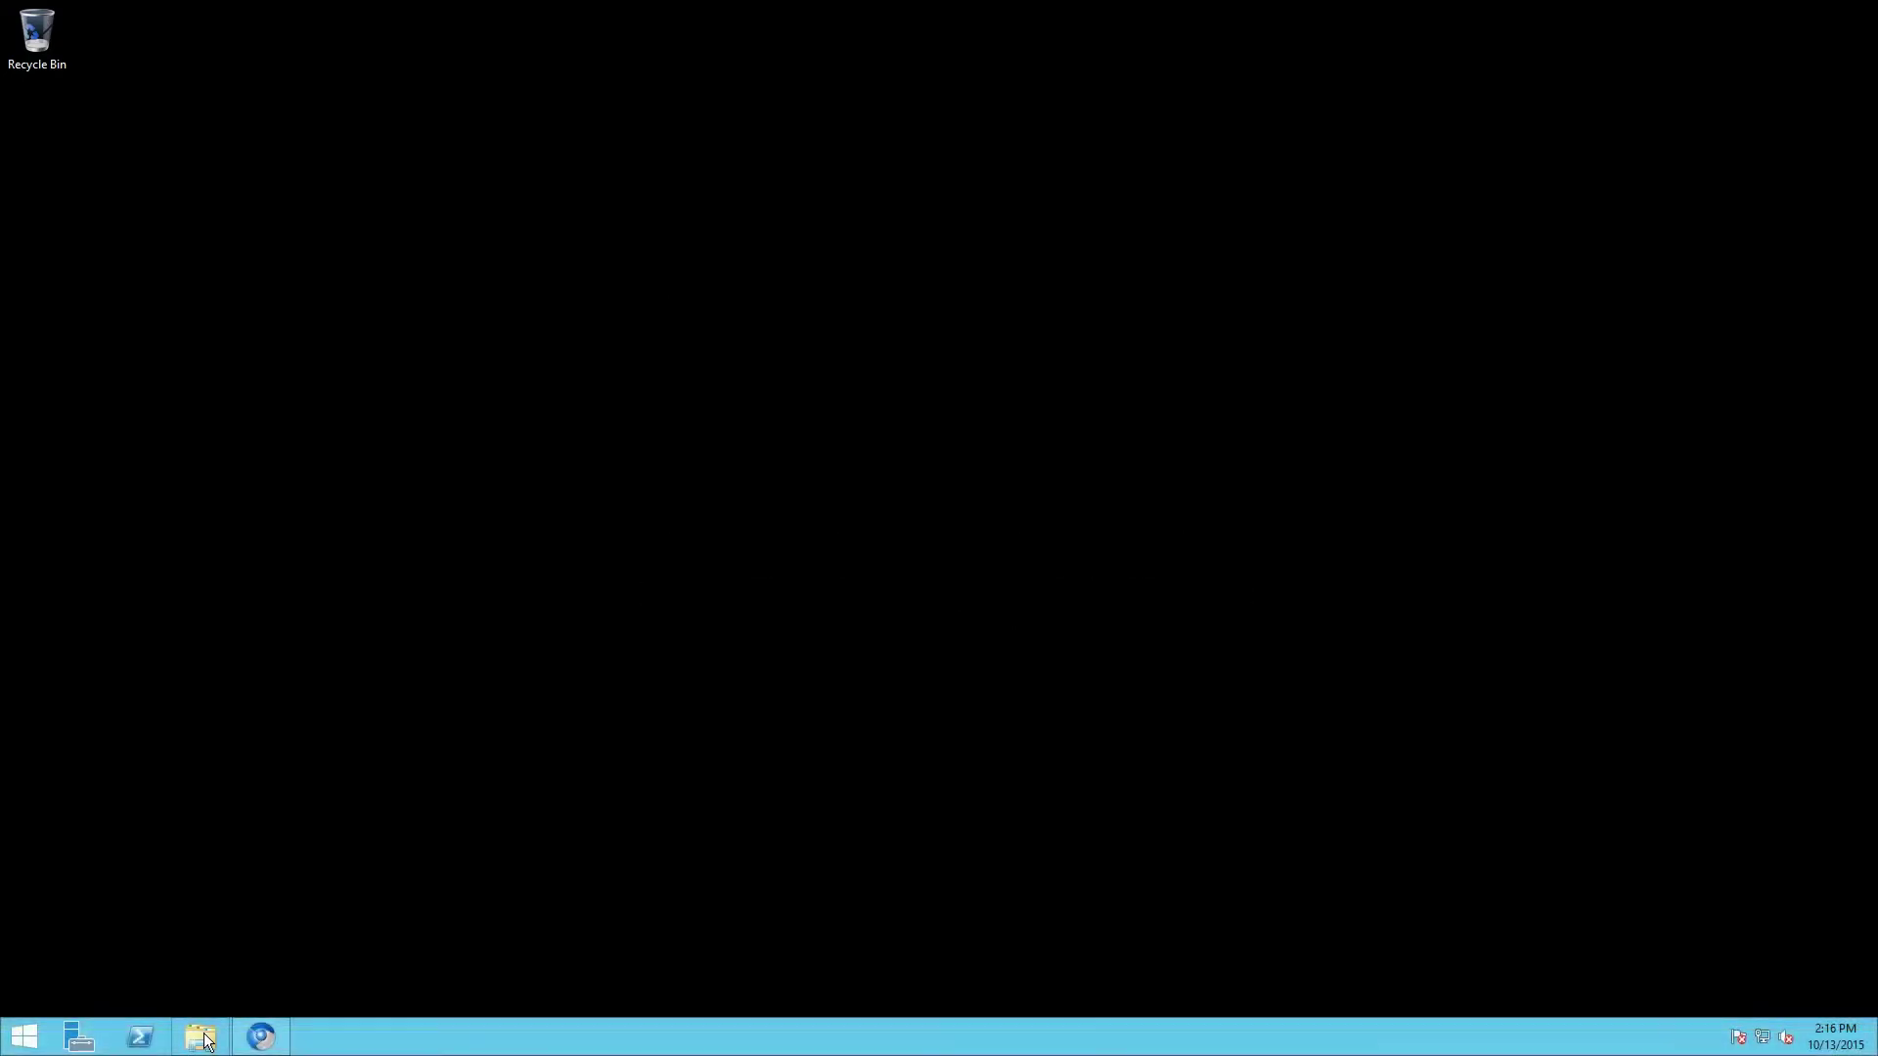
# Move the downloaded SAM zip from the Downloads folder onto the desktop
pyautogui.click(199, 1037)
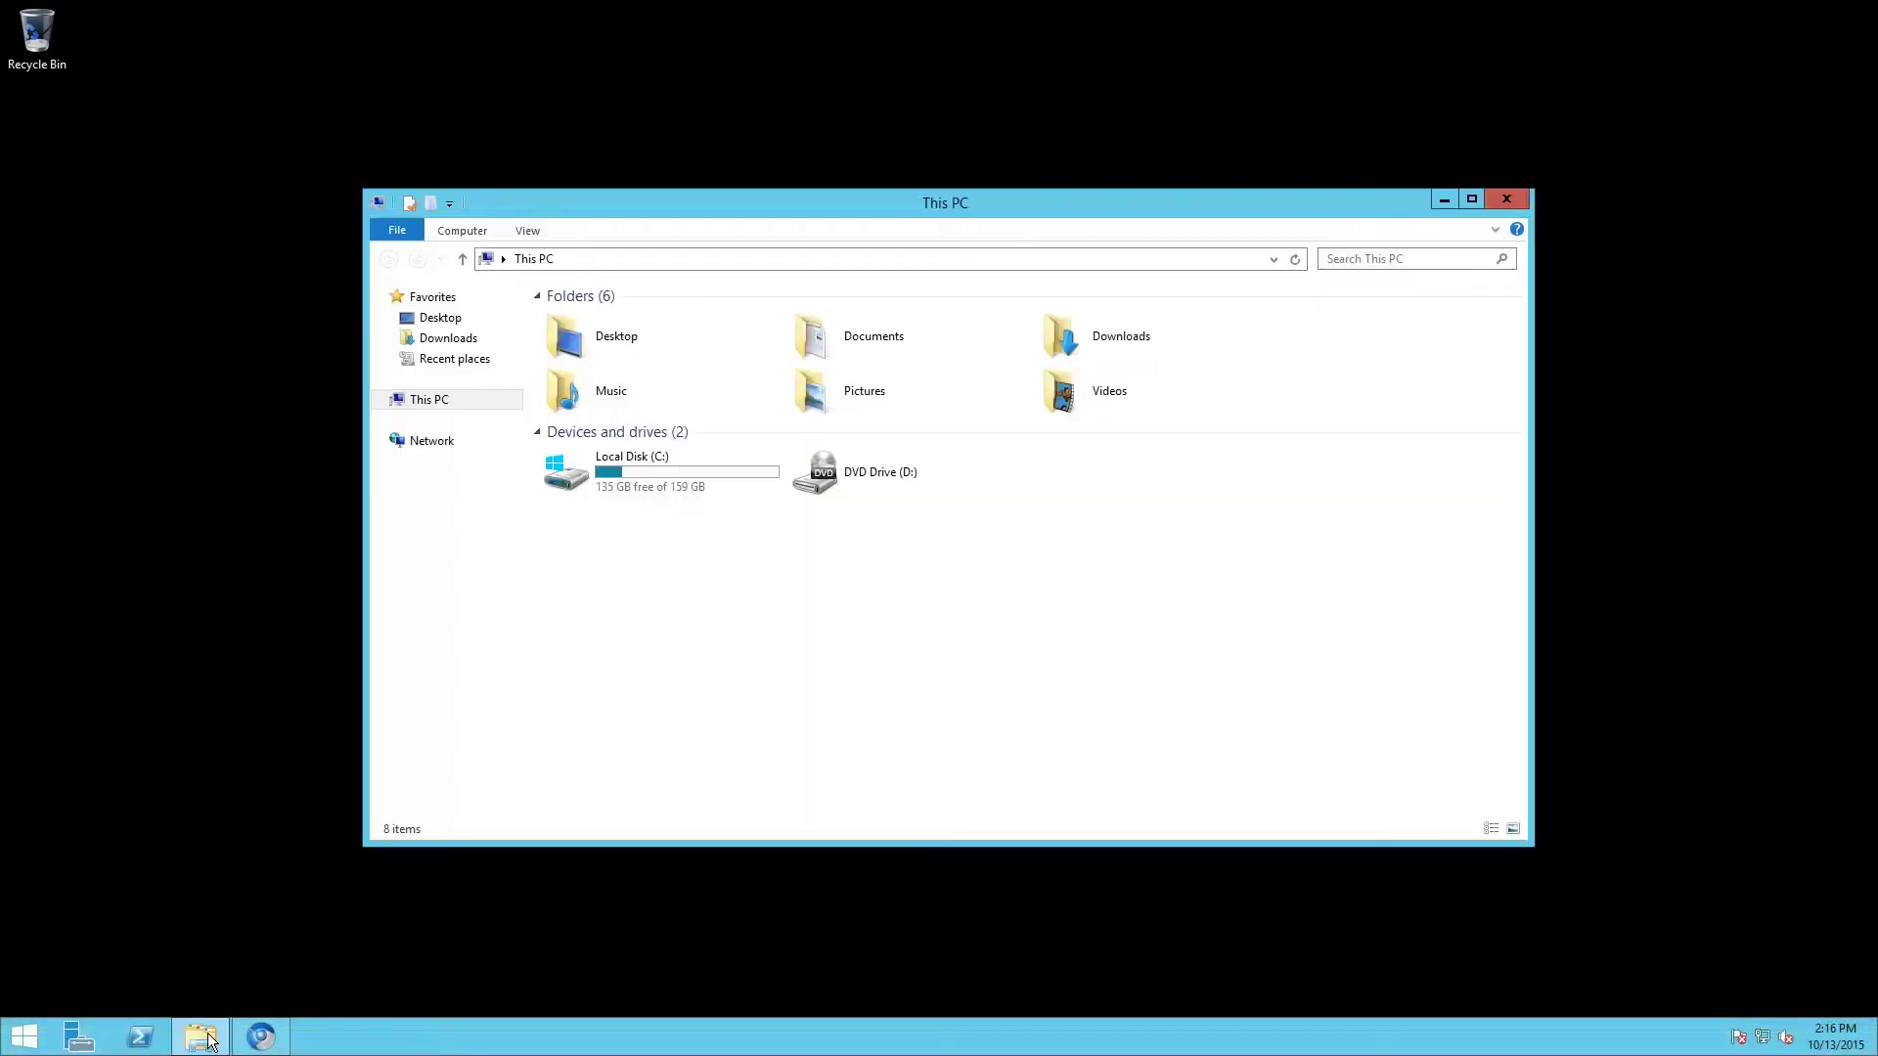
pyautogui.doubleClick(1101, 341)
pyautogui.moveTo(657, 343); pyautogui.dragTo(290, 280)
pyautogui.click(1507, 199)
# Extract the SAM zip and run the SolarWinds-SAM-v6.2.2-Full installer as administrator
pyautogui.rightClick(33, 142)
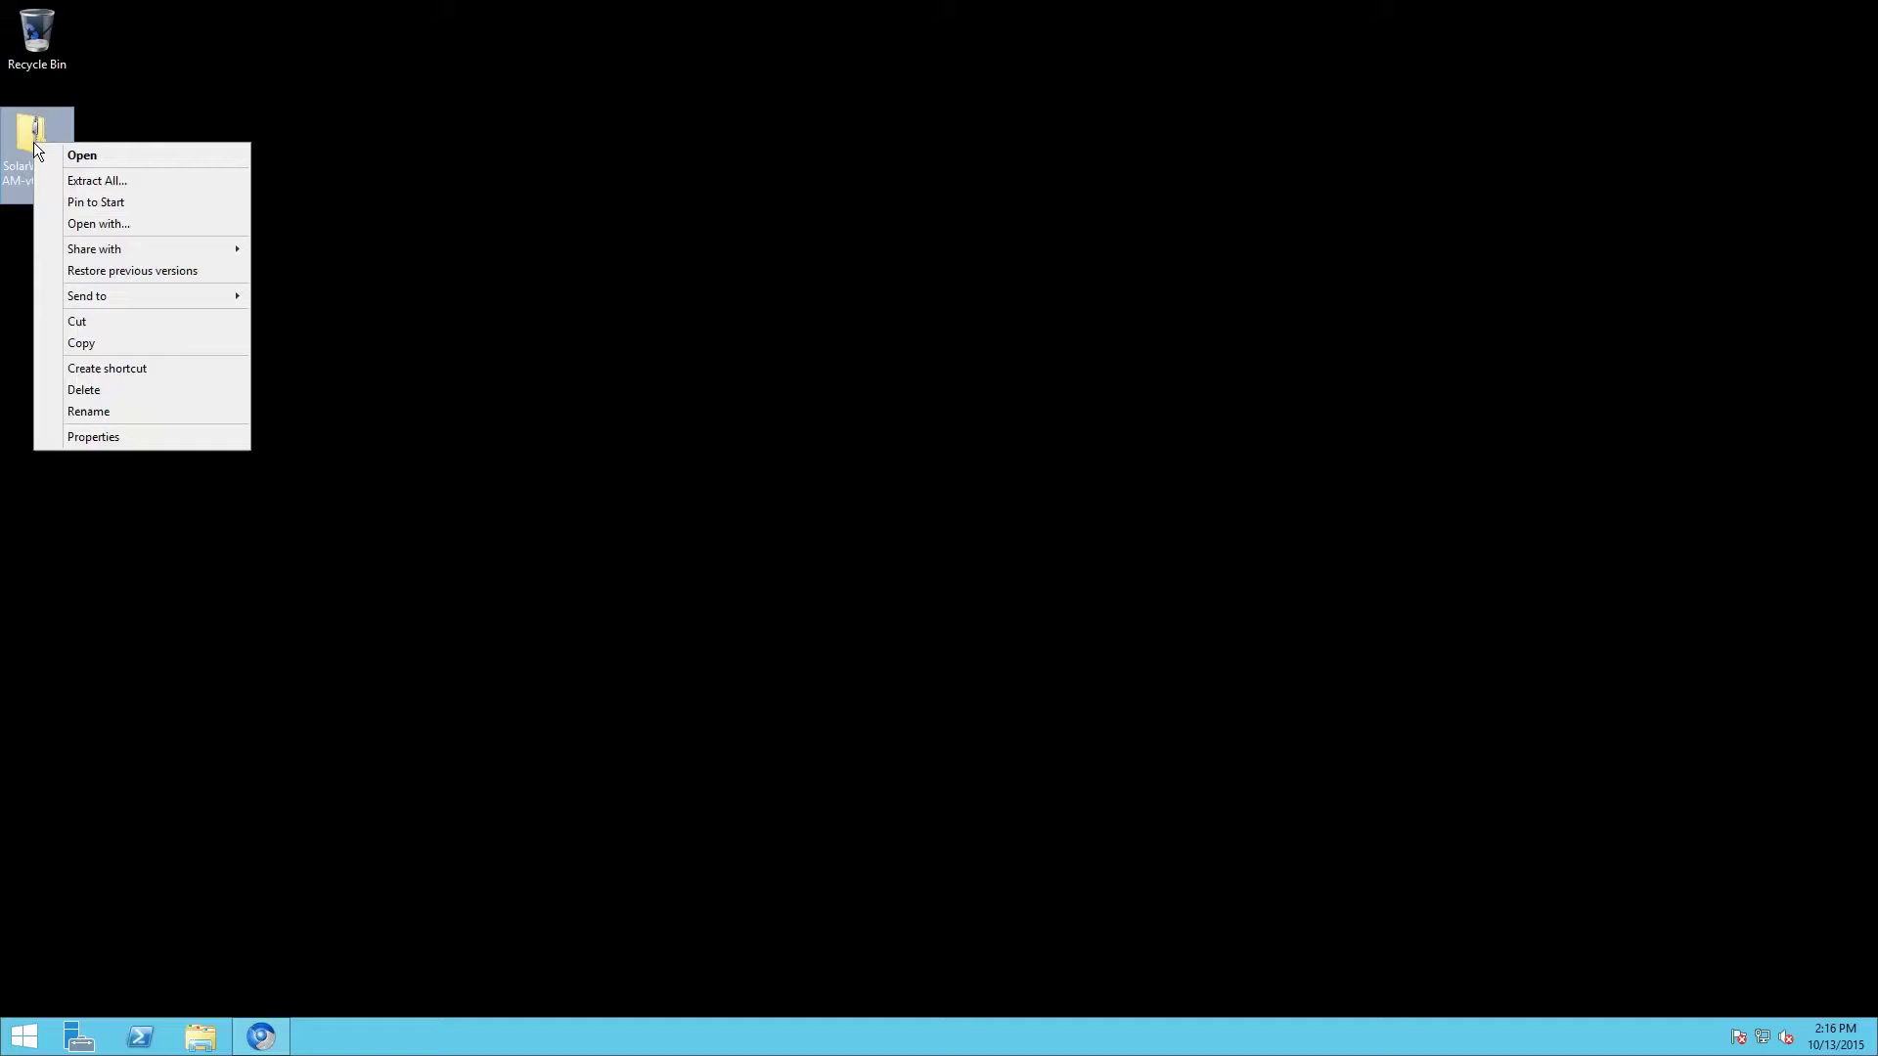
pyautogui.click(61, 180)
pyautogui.click(1121, 704)
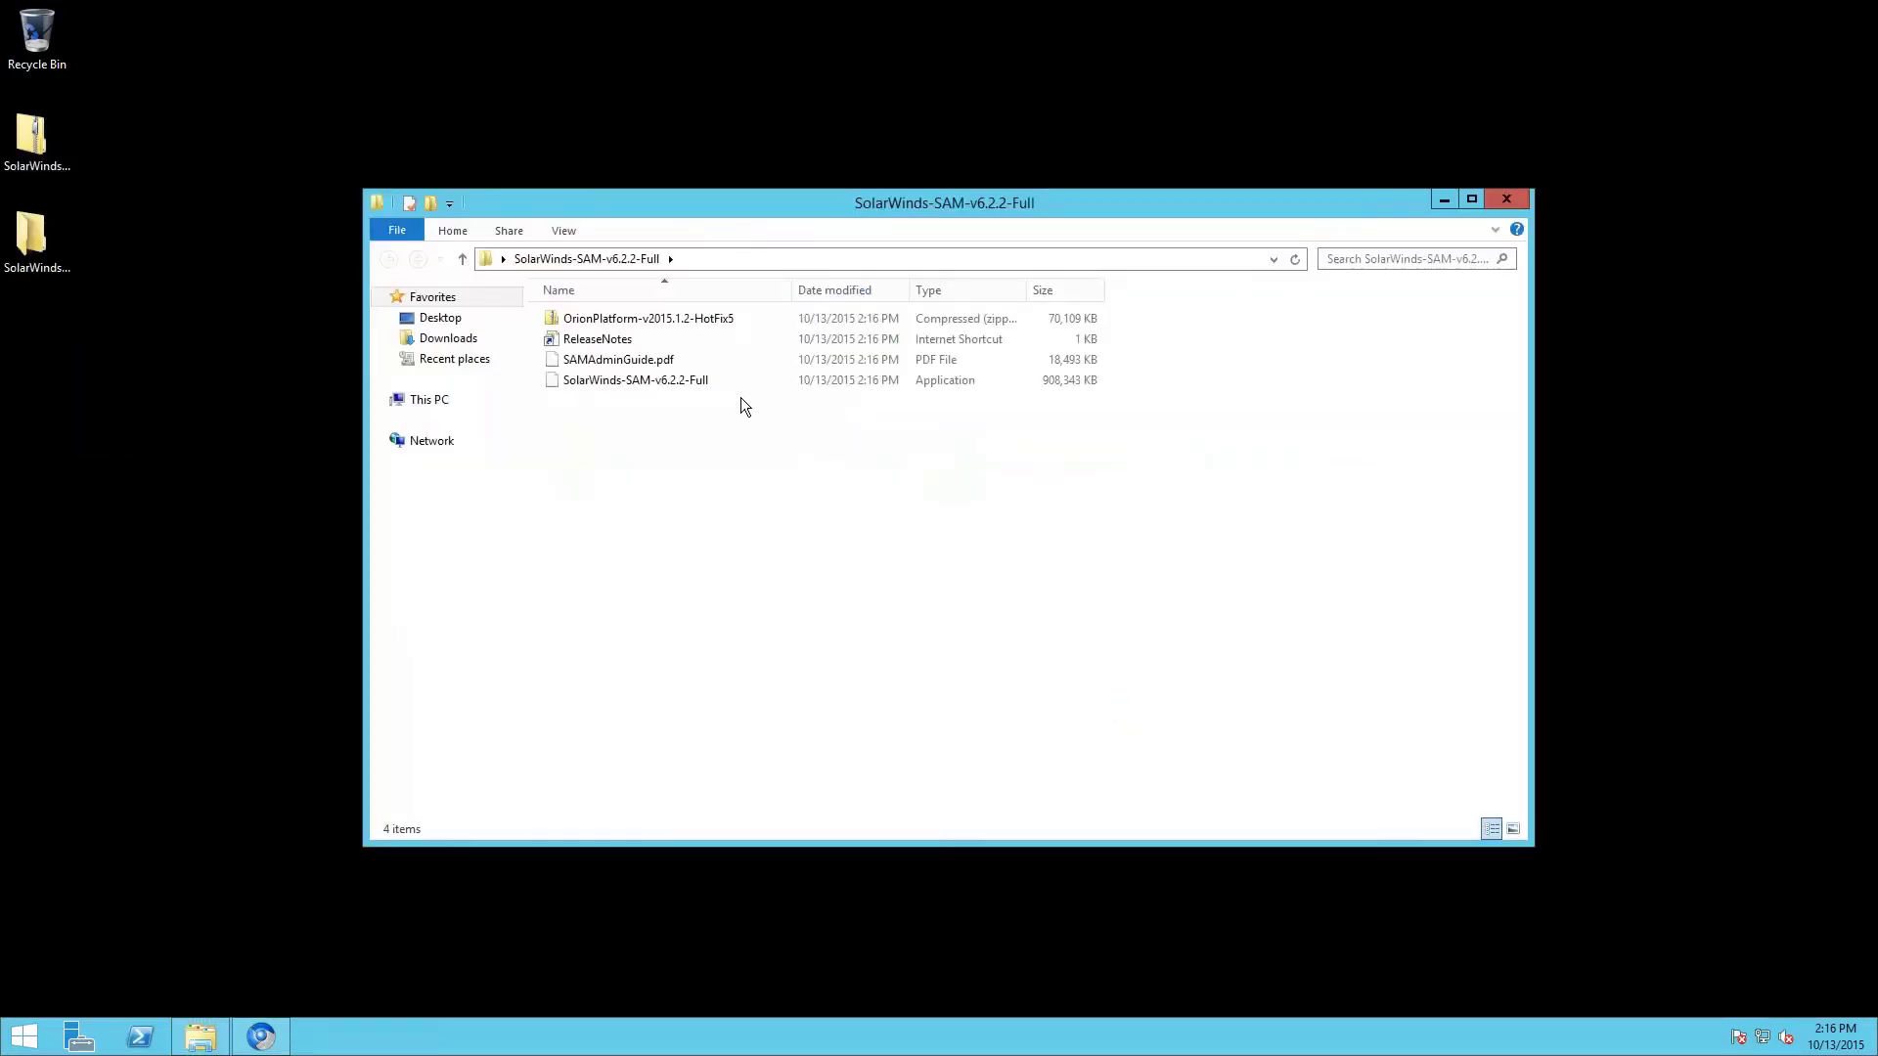
pyautogui.rightClick(643, 379)
pyautogui.click(719, 417)
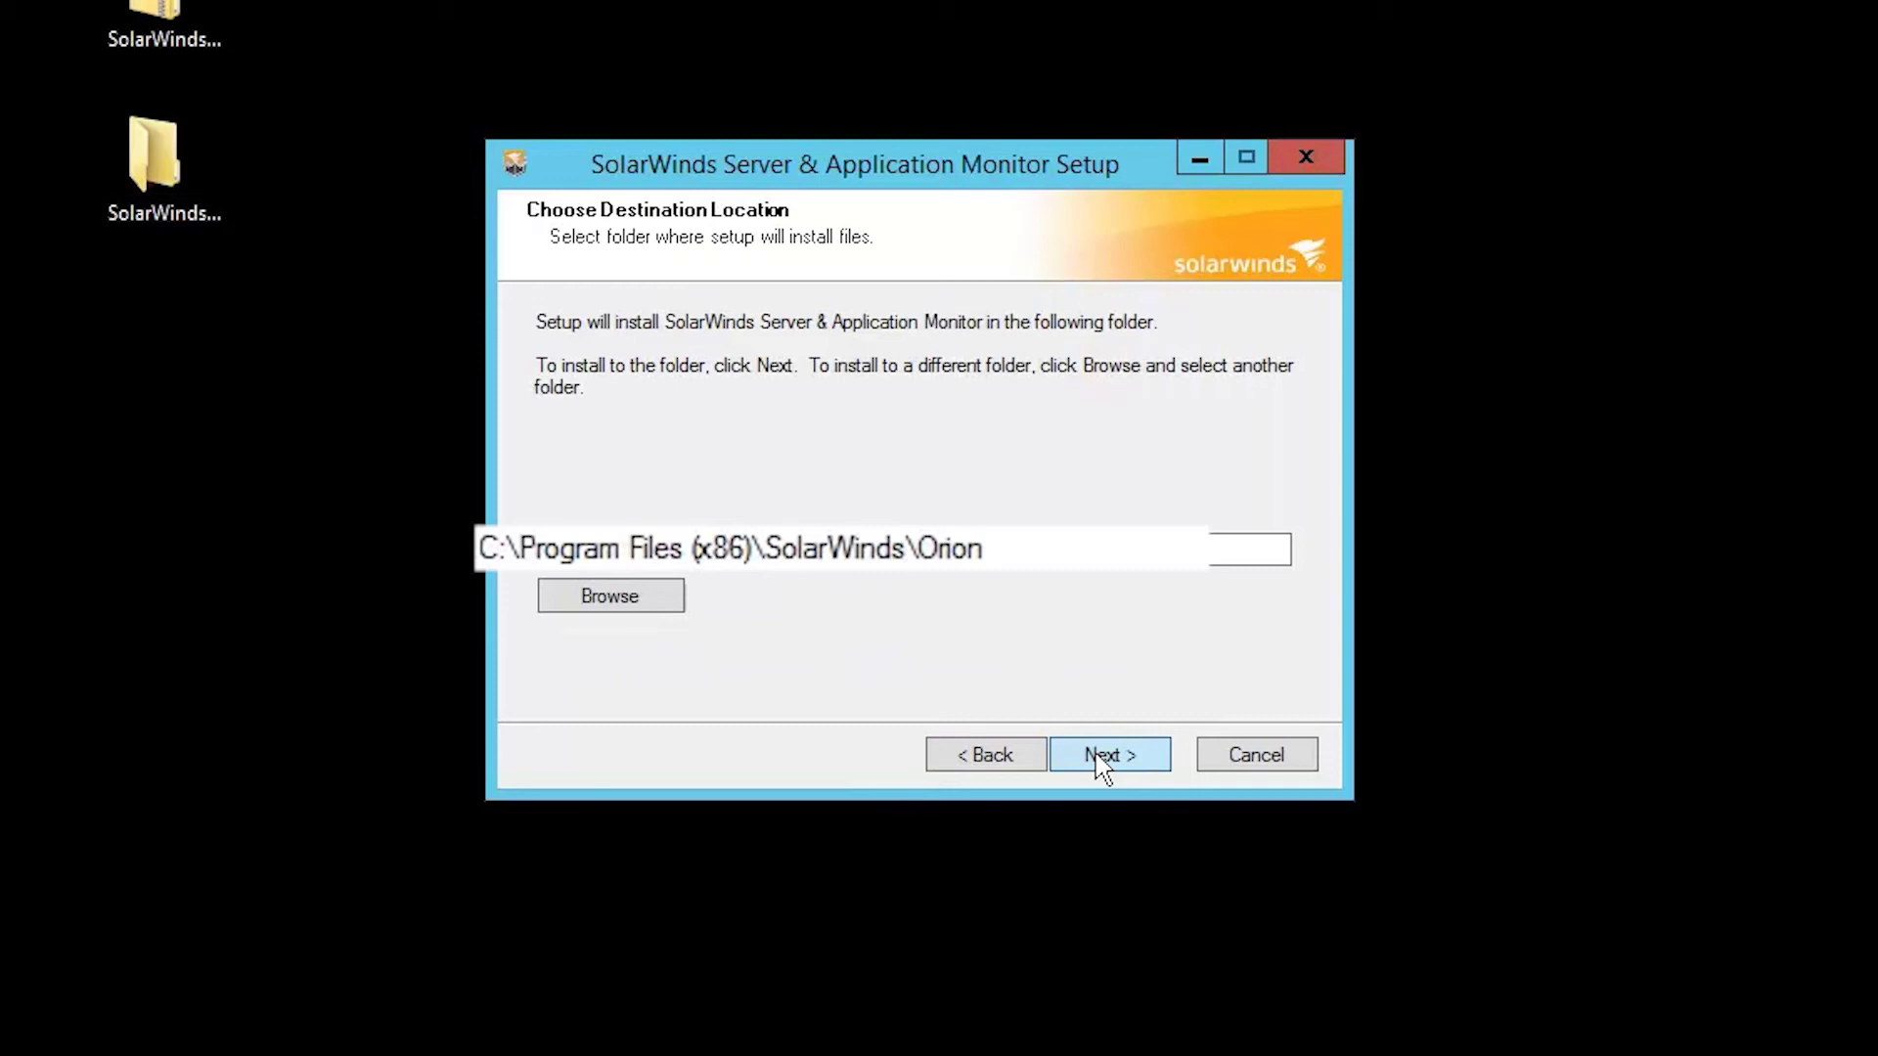
# Install SAM to C:\Program Files (x86)\SolarWinds\Orion with QoE monitoring enabled, then finish setup
pyautogui.click(1096, 755)
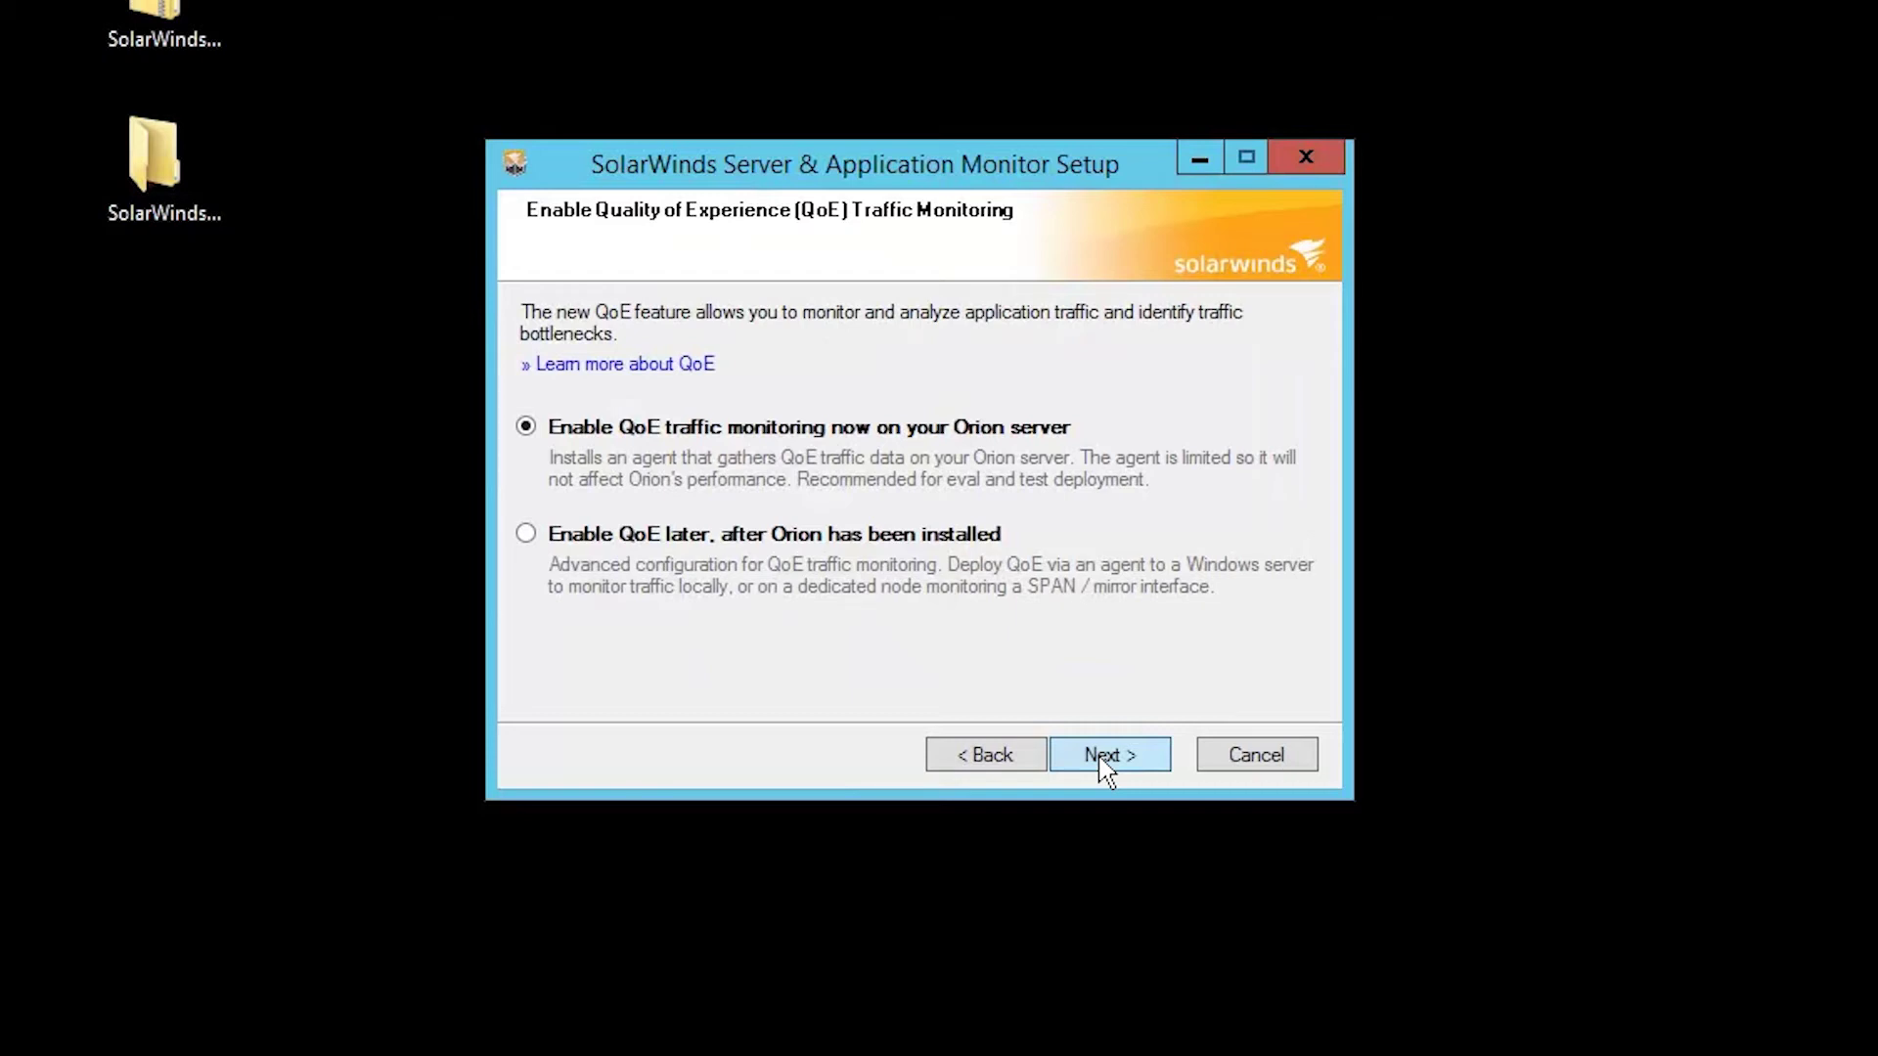
pyautogui.click(1105, 770)
pyautogui.click(1106, 770)
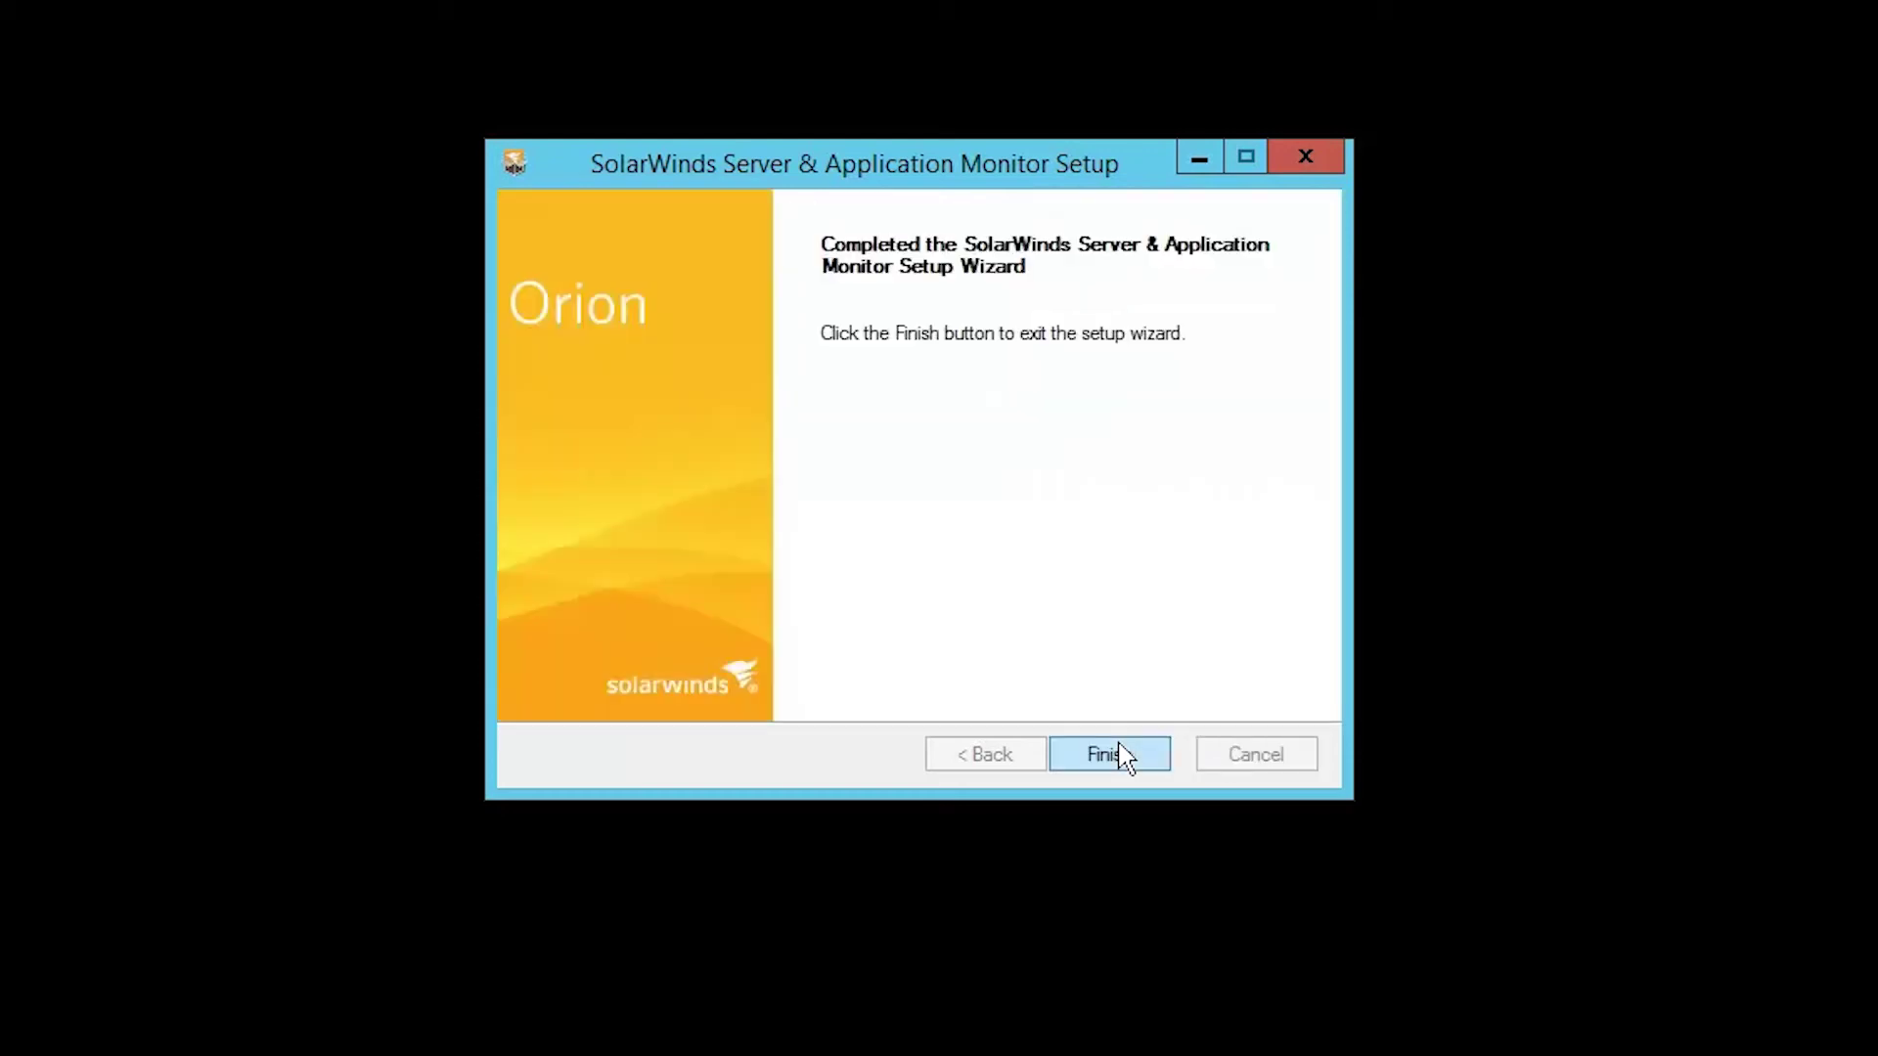
pyautogui.click(1115, 754)
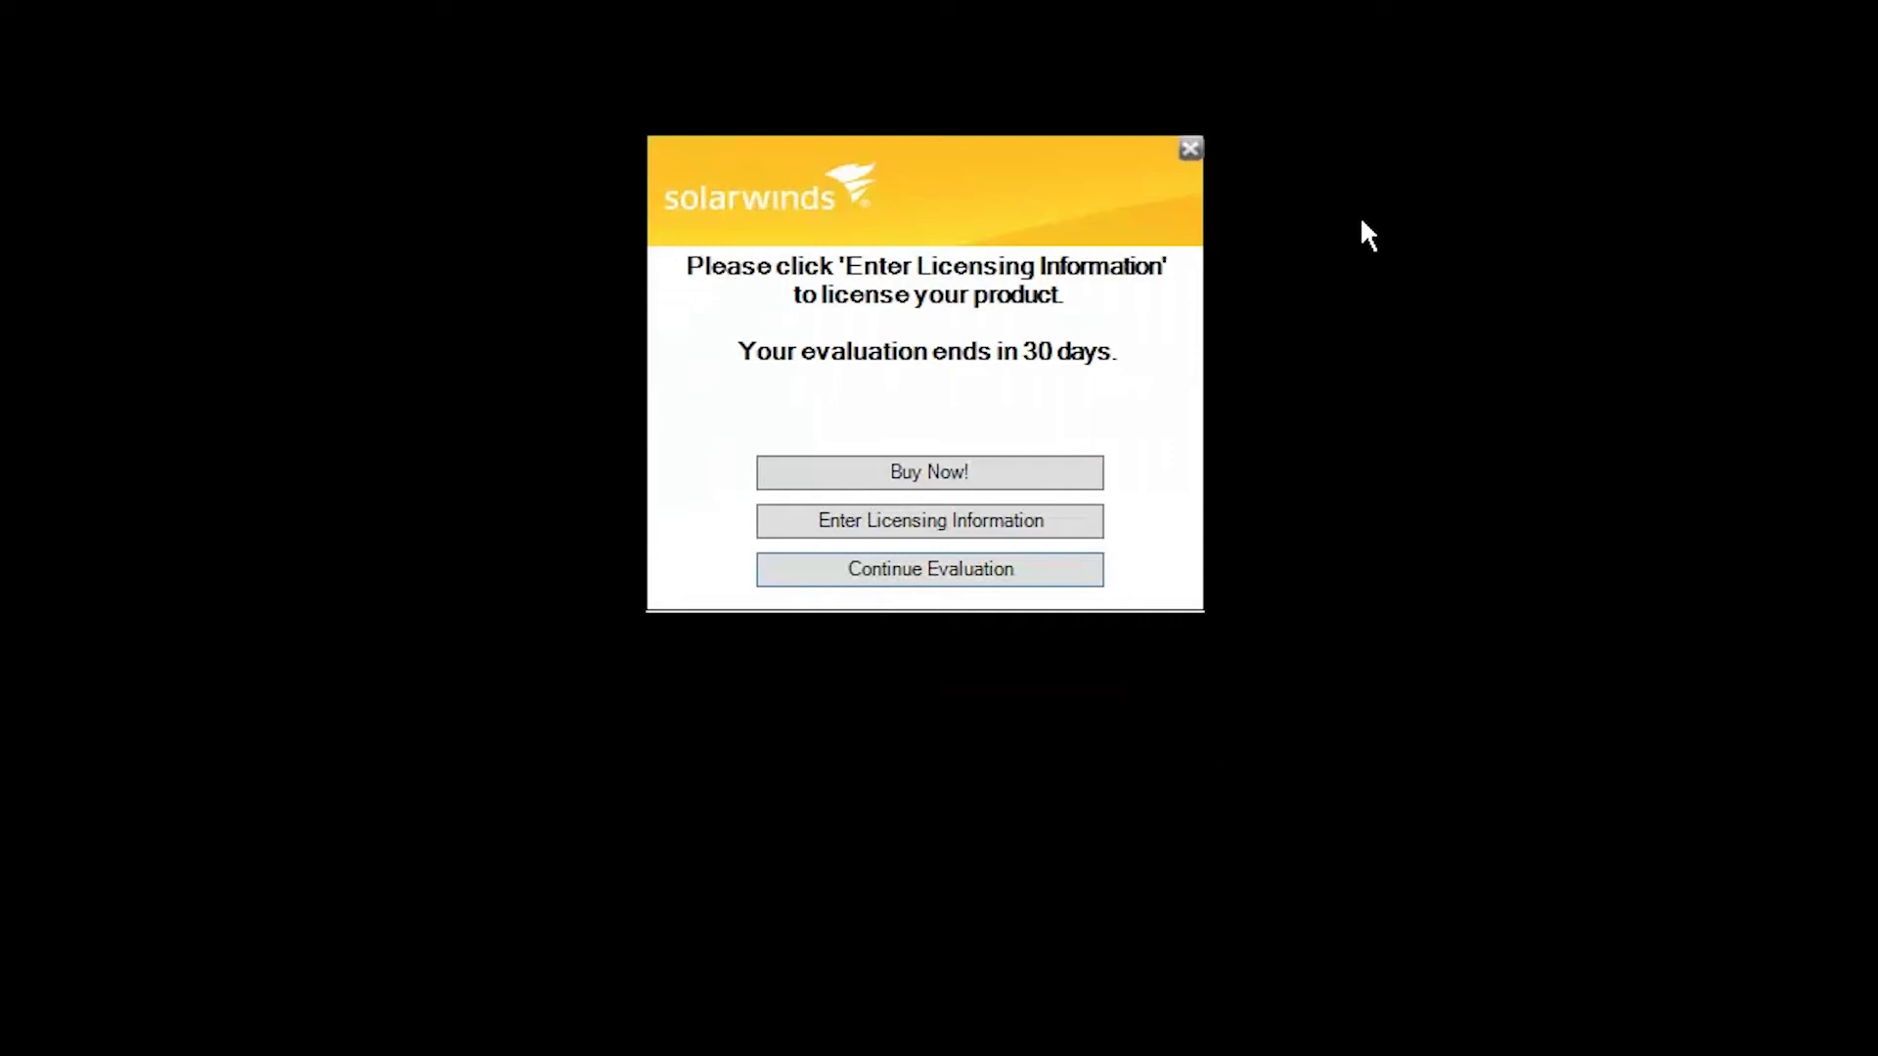
# Dismiss the 30-day evaluation licensing prompt and accept installing the missing IIS components
pyautogui.click(1190, 149)
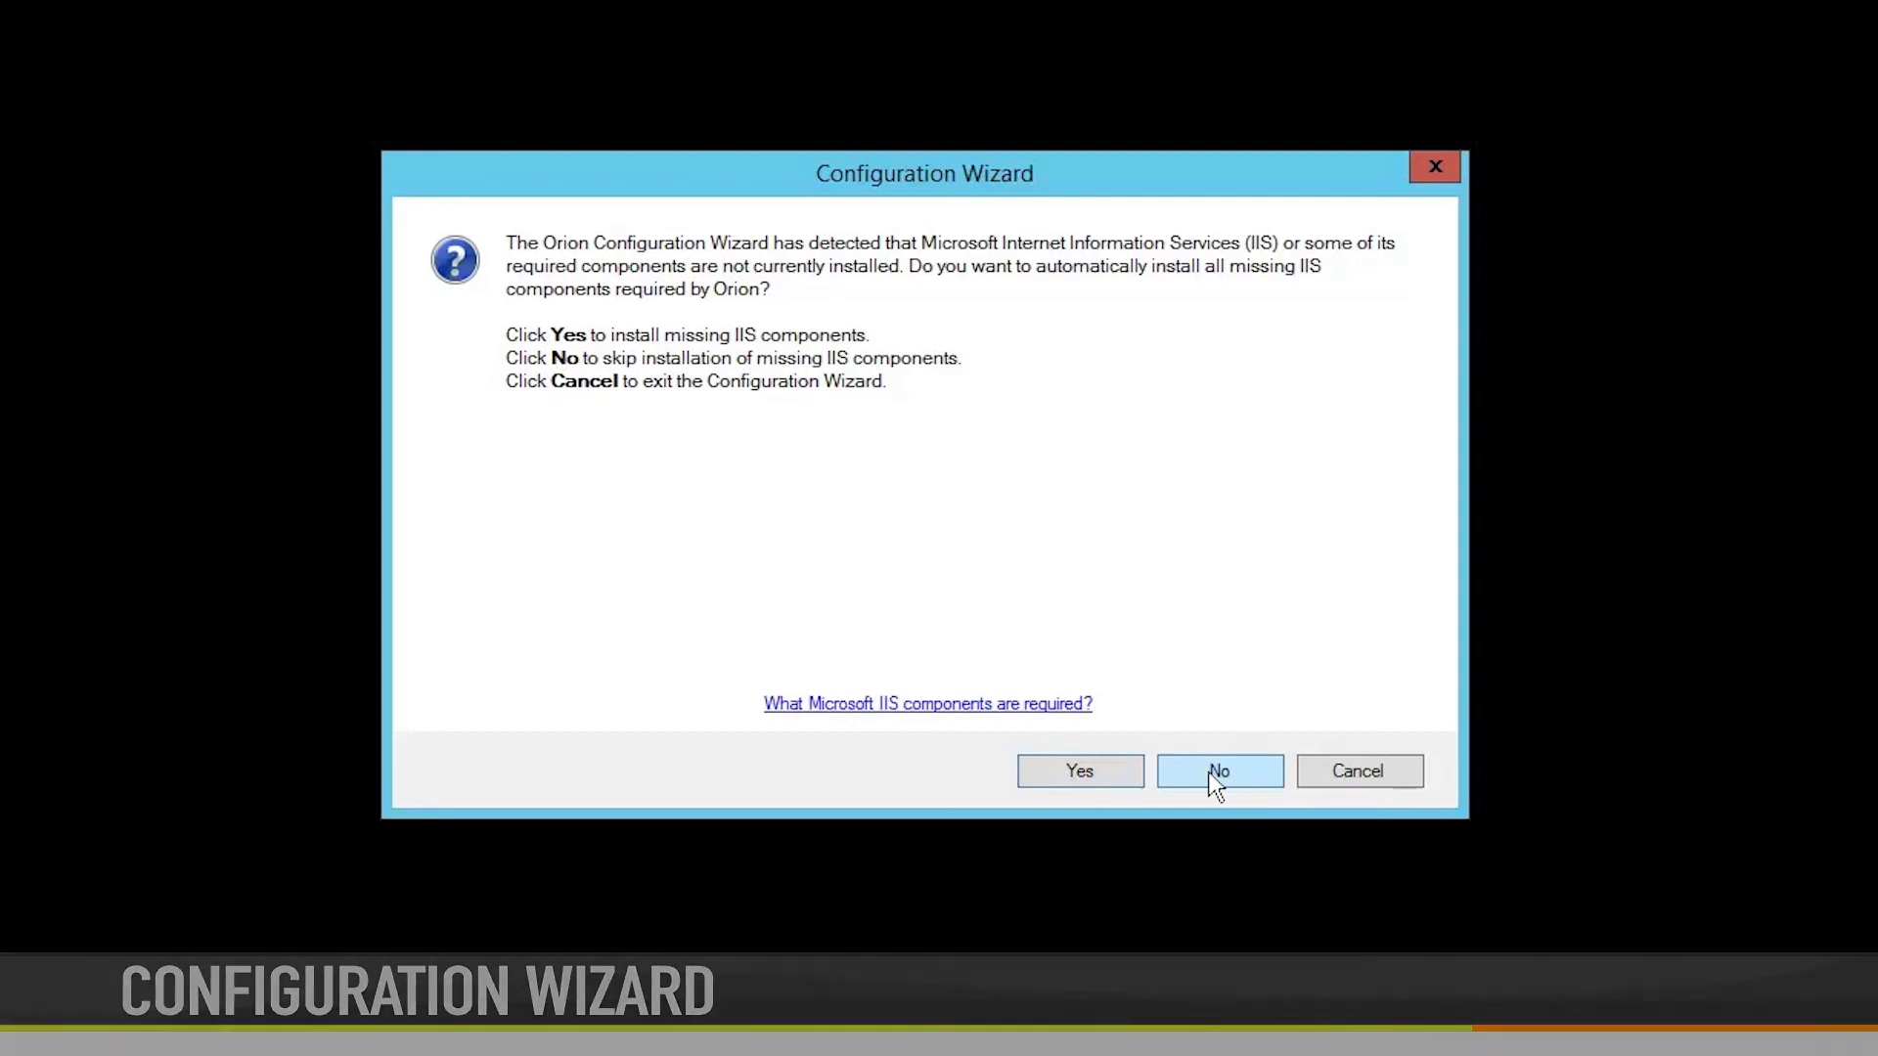
pyautogui.click(1132, 773)
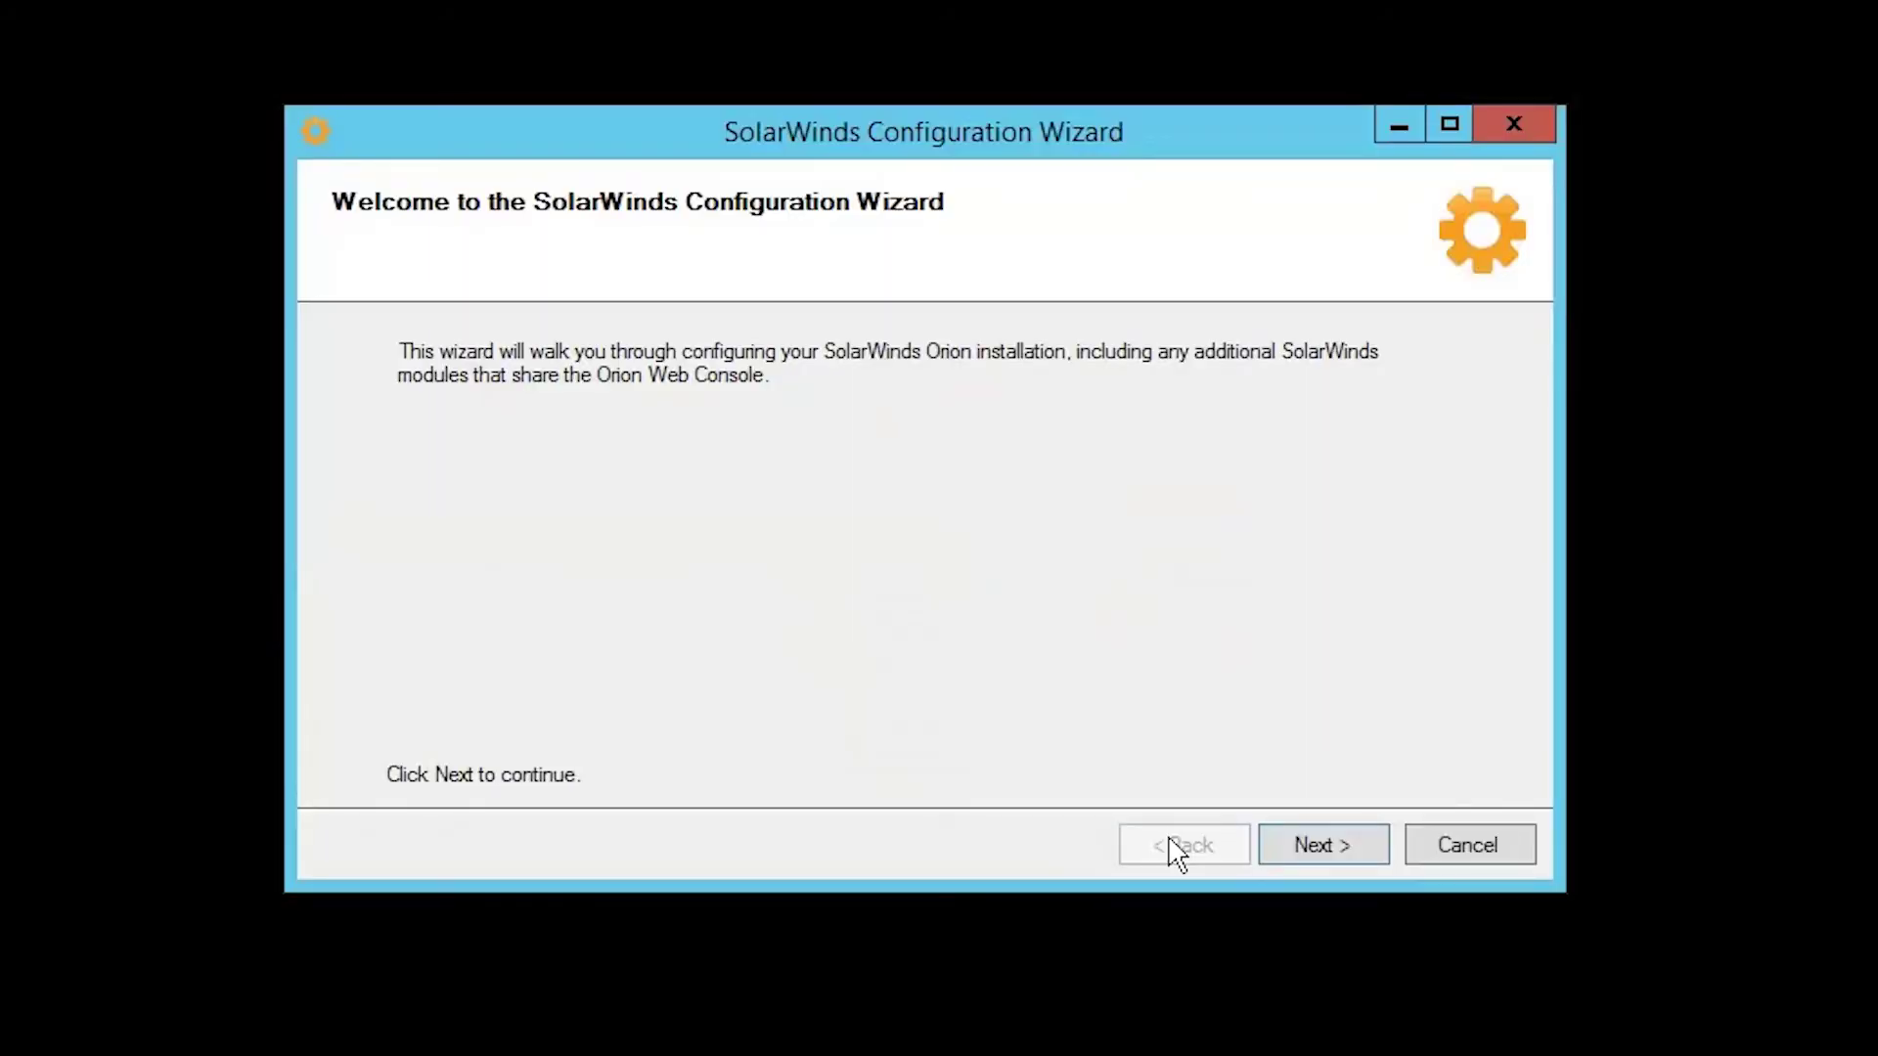
# Connect to the (local) SQL Server using SQL Server Authentication with login sa and its password
pyautogui.click(1322, 858)
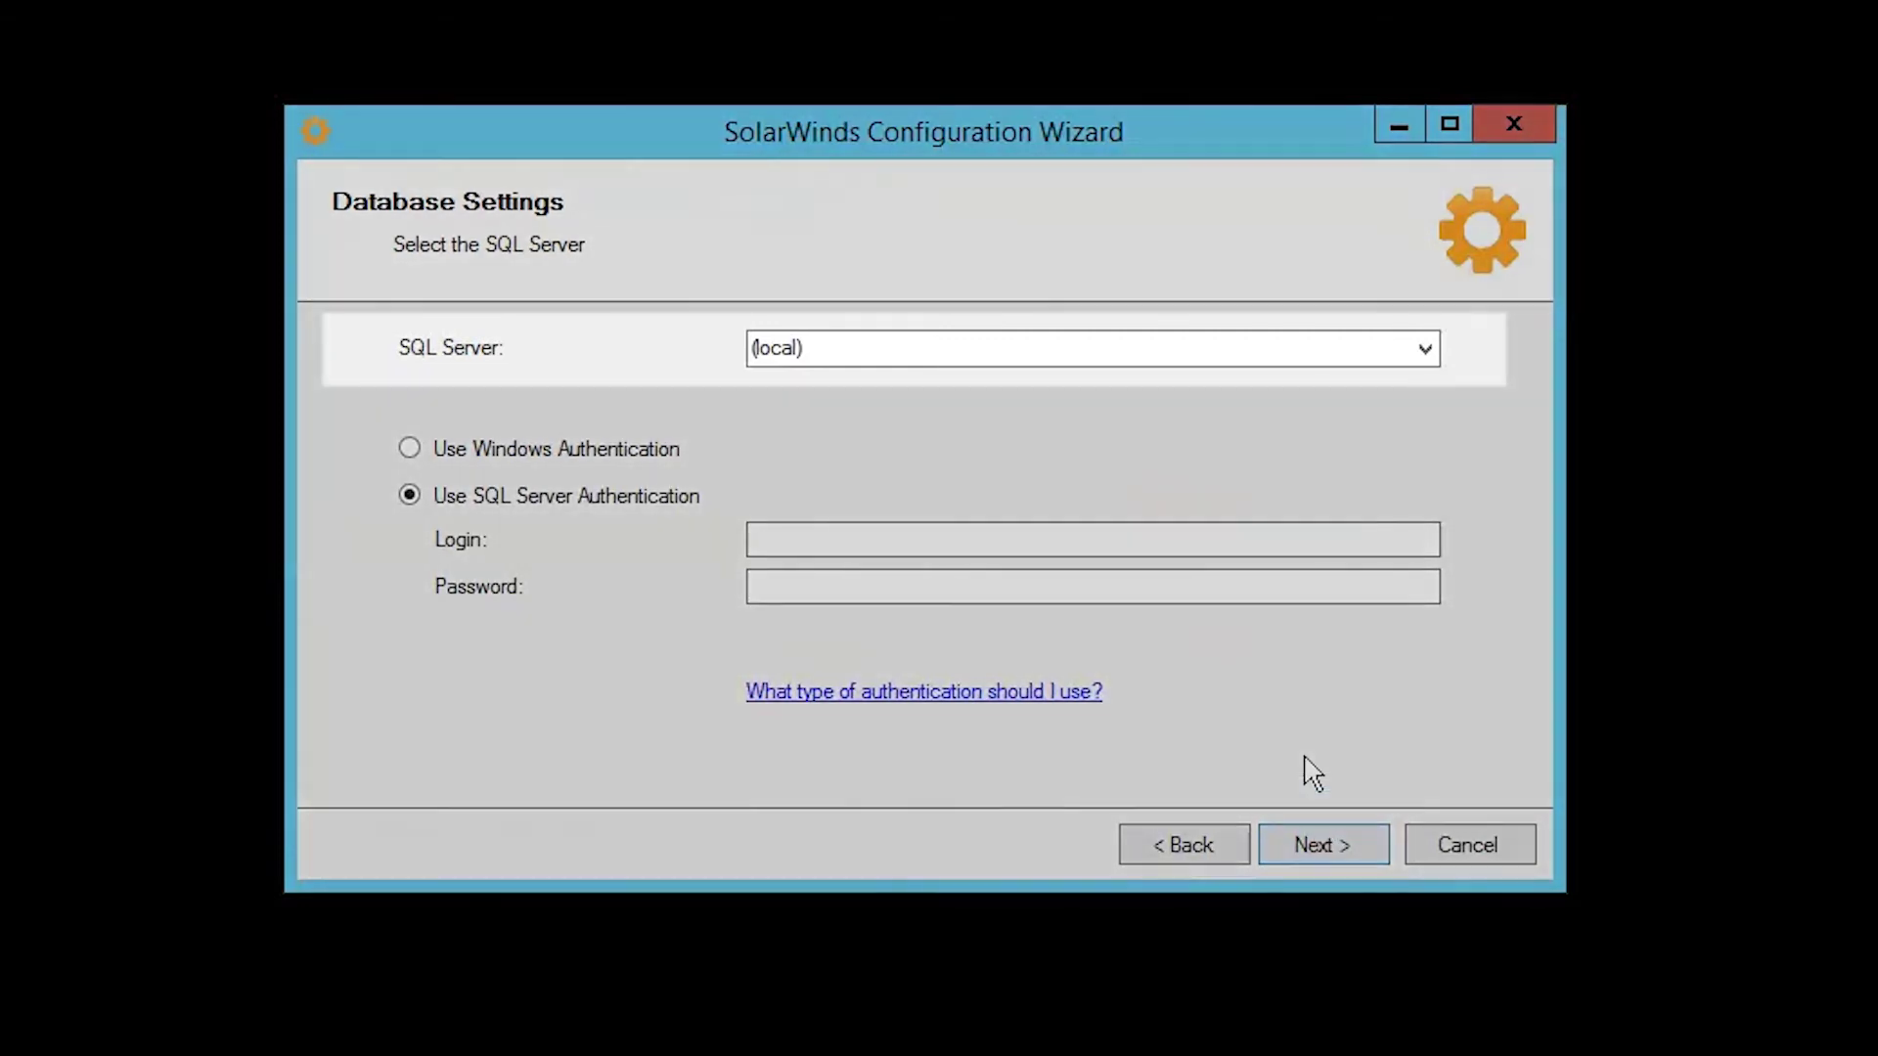
pyautogui.click(1286, 538)
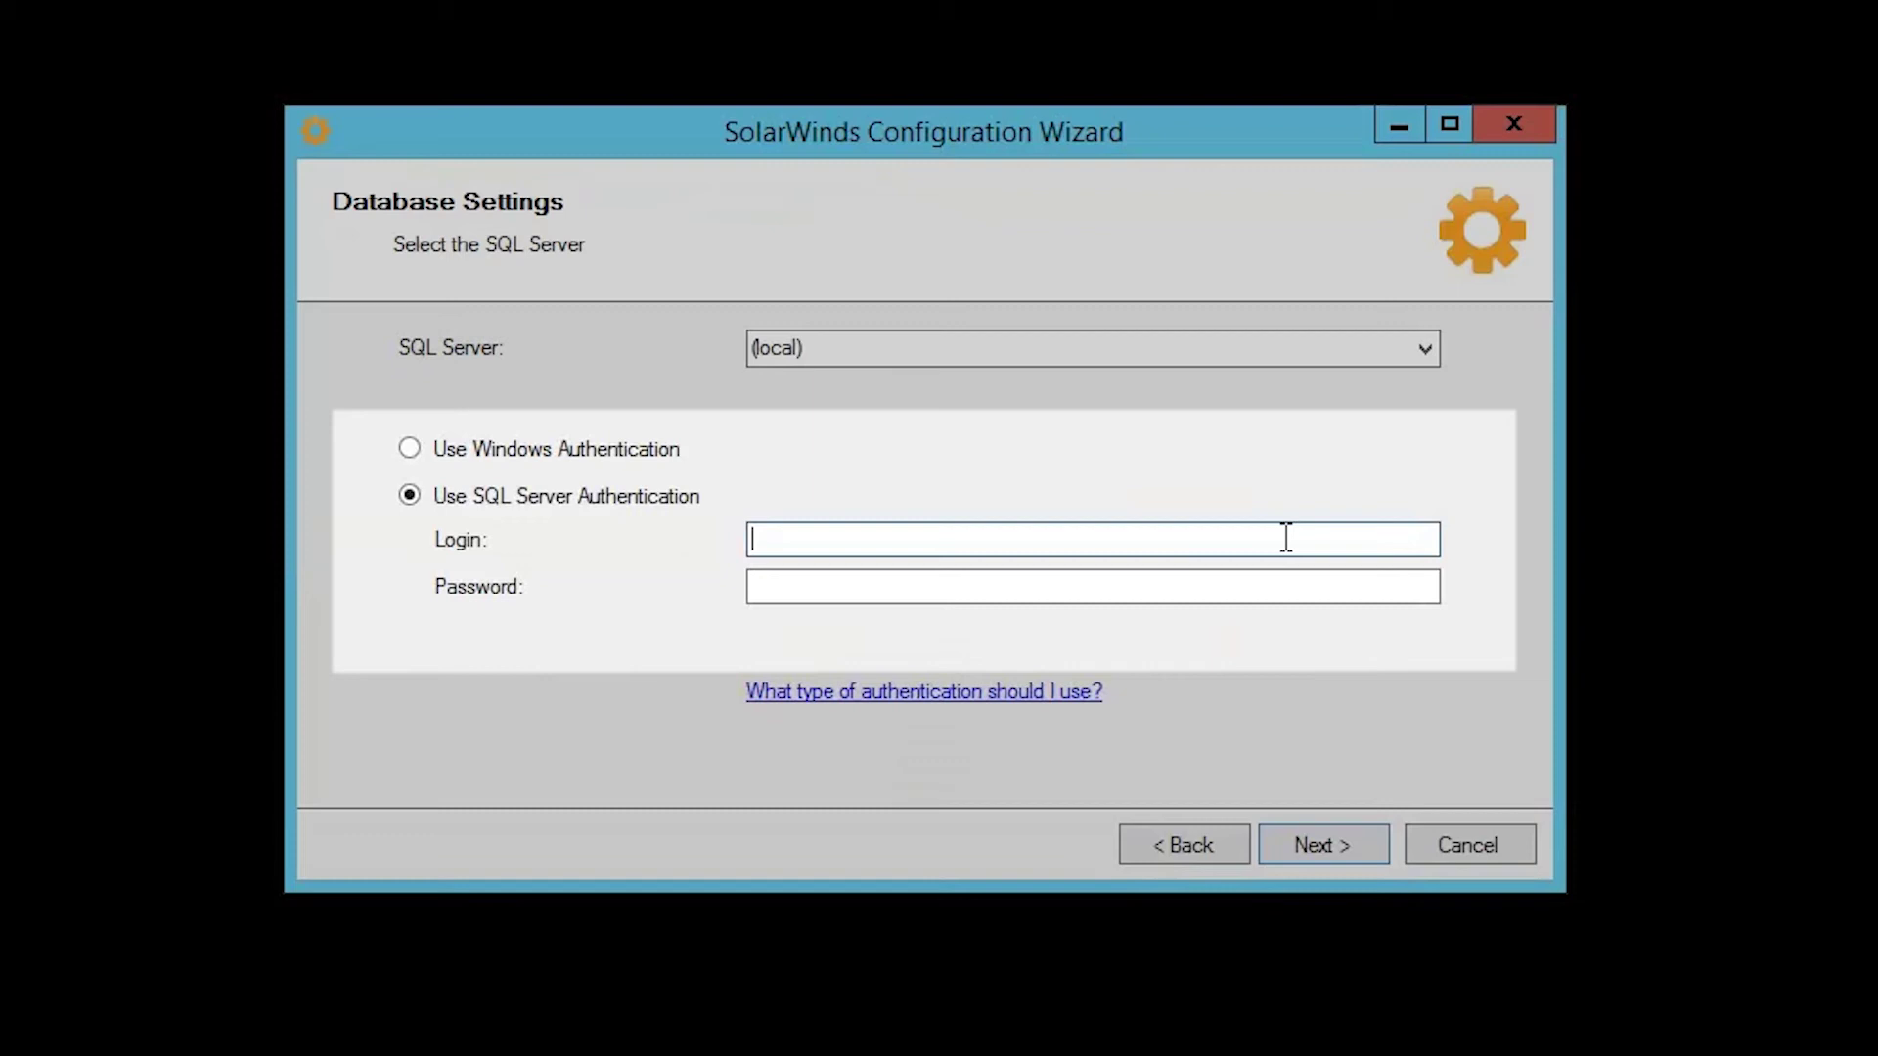
pyautogui.write('sa')
pyautogui.press('Tab')
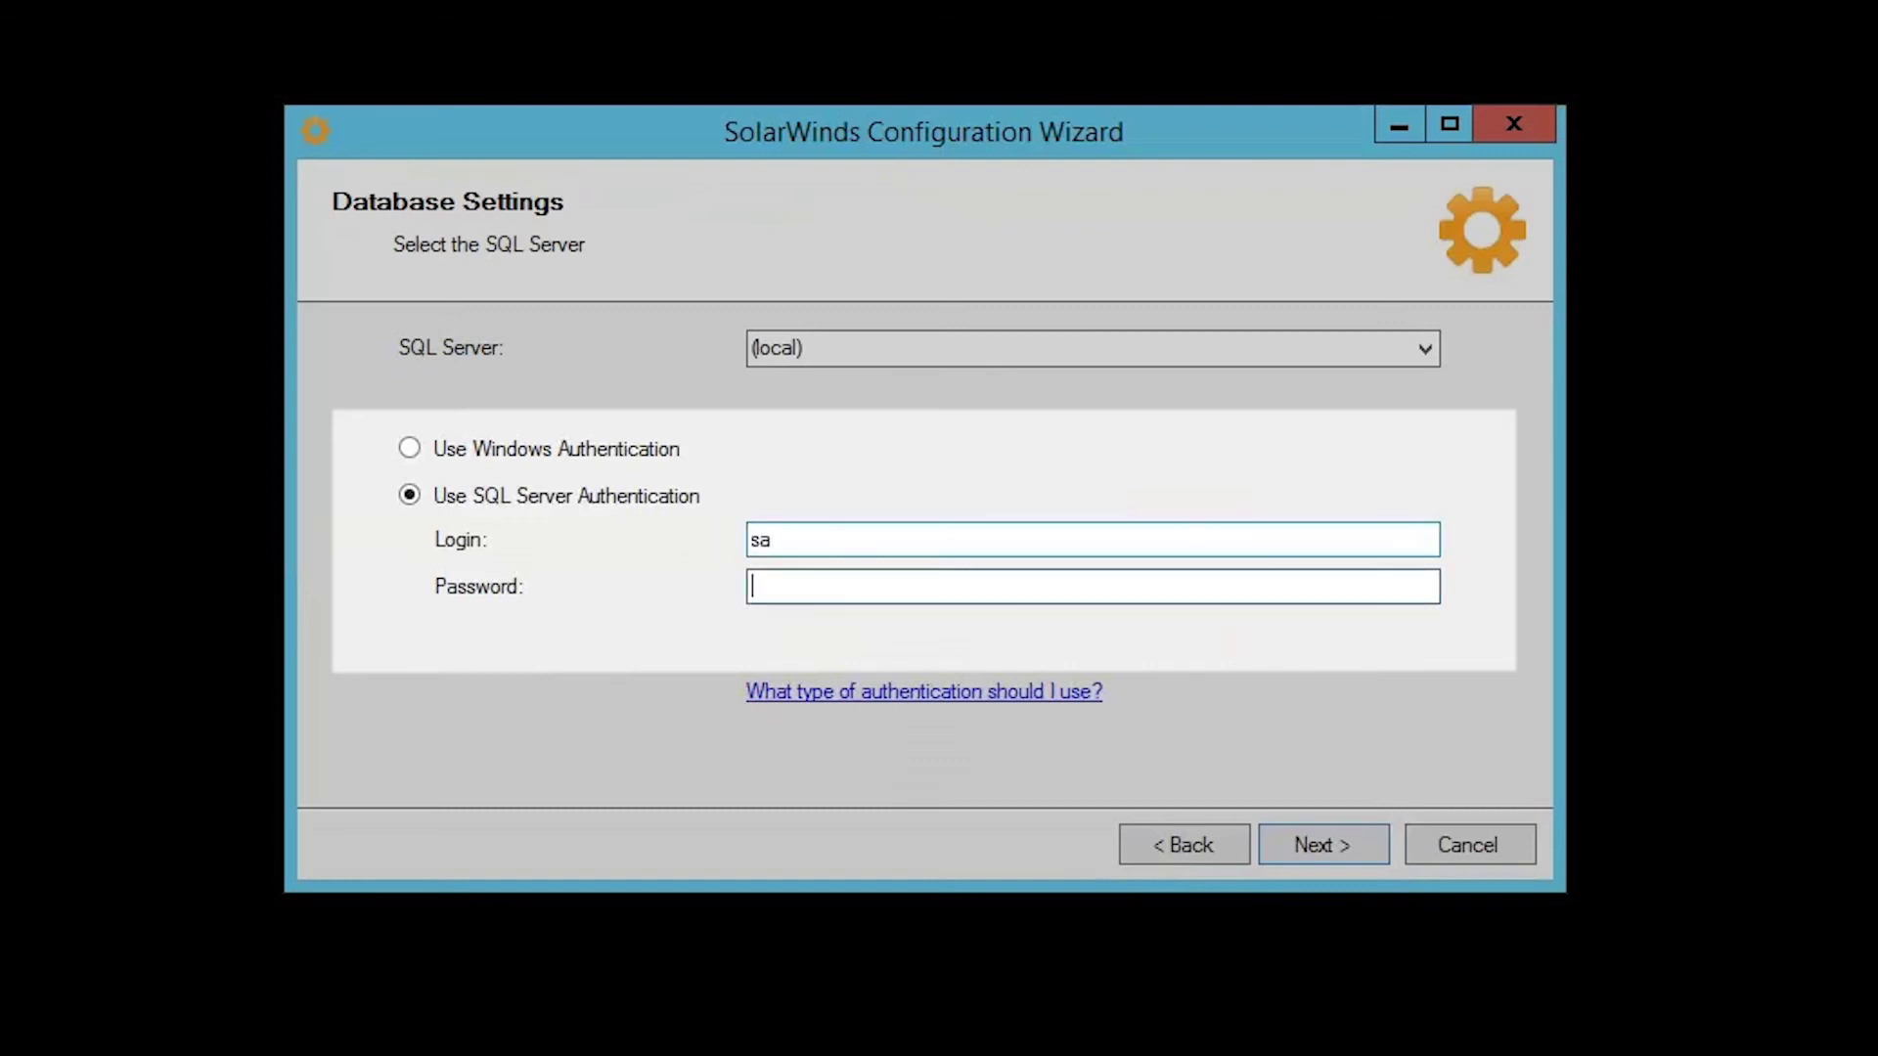
pyautogui.write('*******')
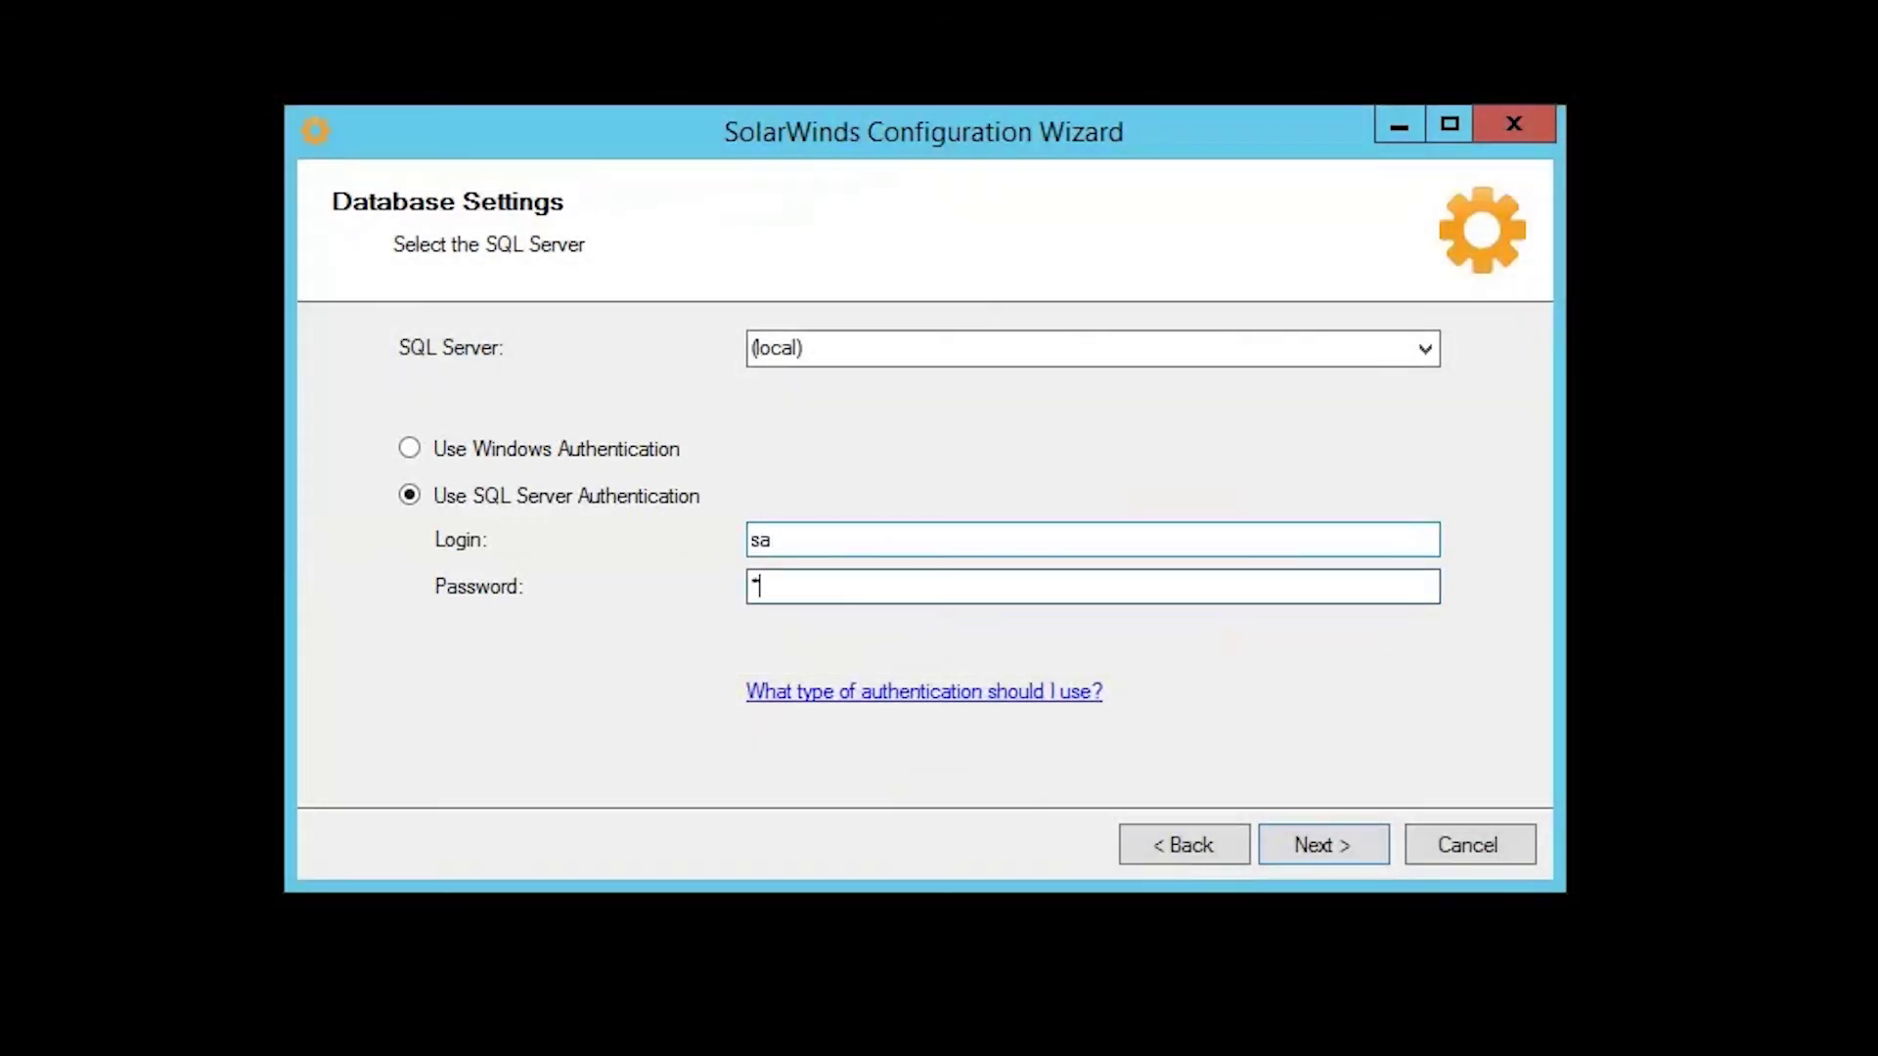
pyautogui.write('***')
pyautogui.click(1313, 849)
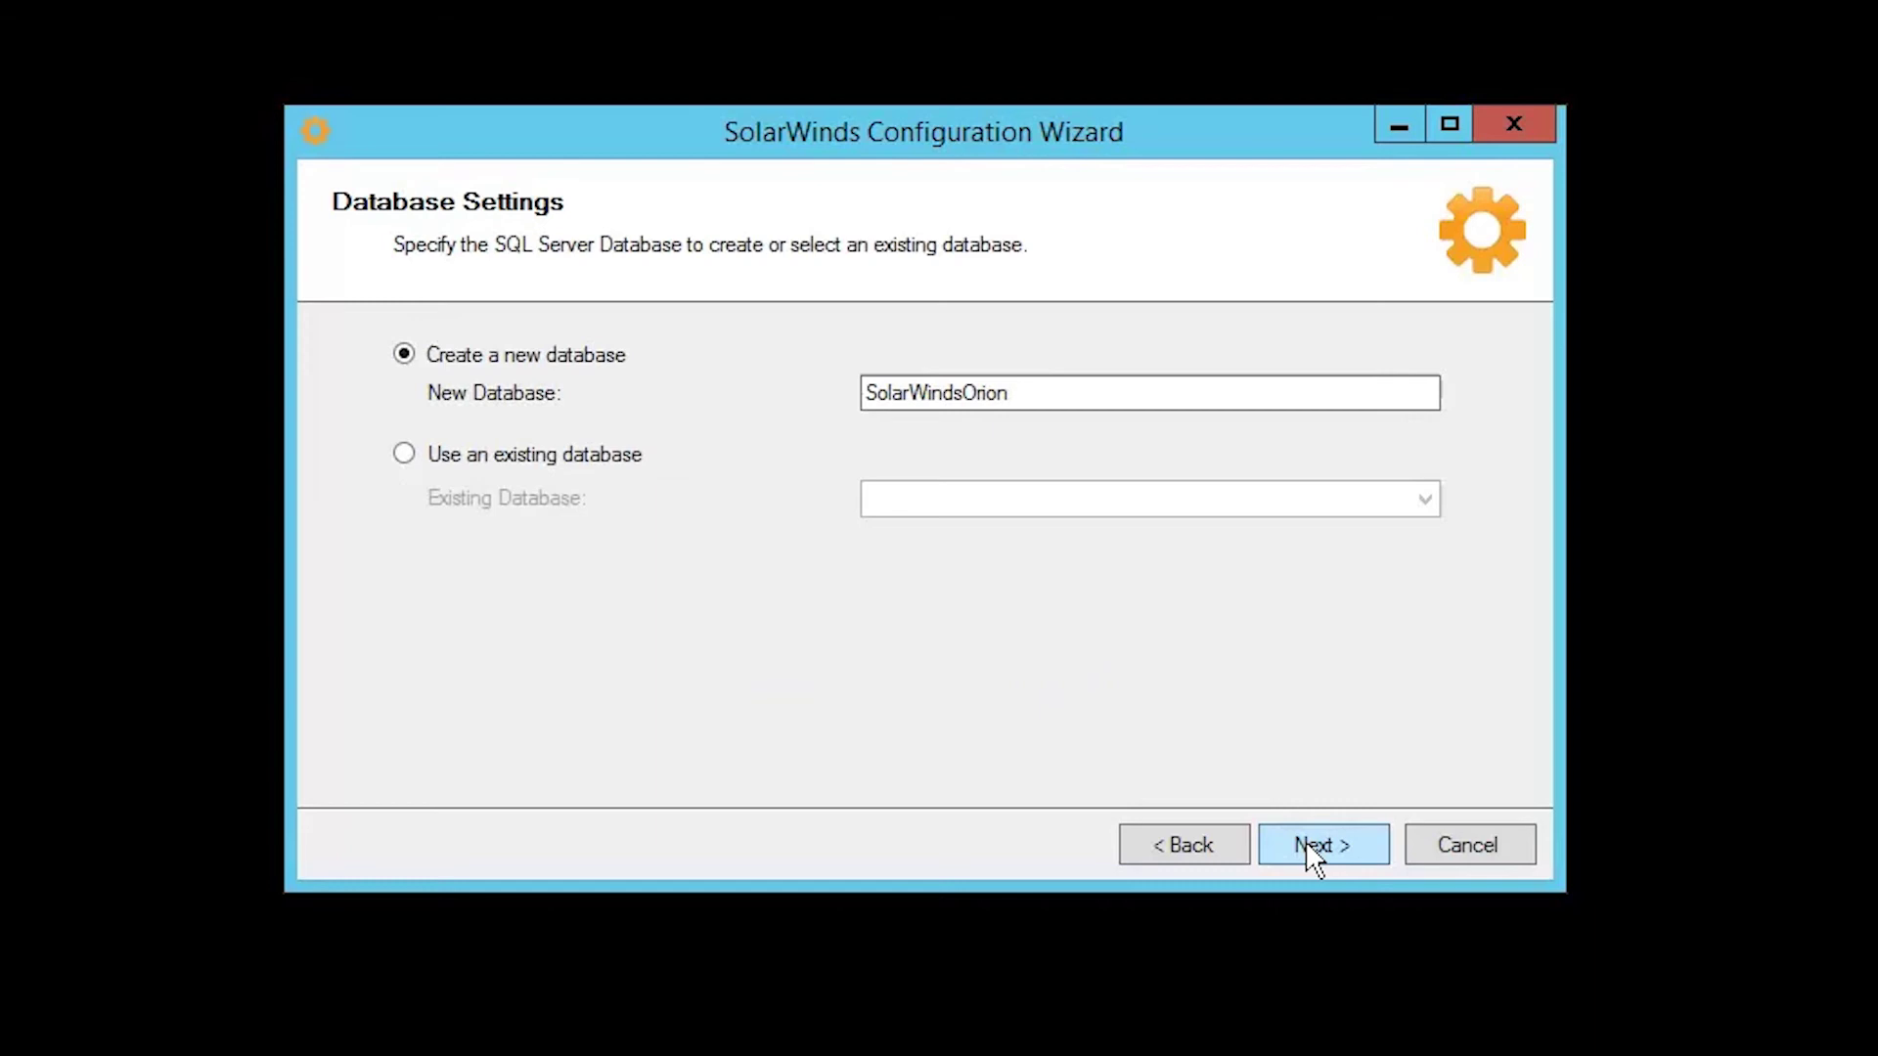
# Create the SolarWindsOrion database and give the new SolarWindsOrionDatabaseUser account a confirmed password
pyautogui.click(1316, 851)
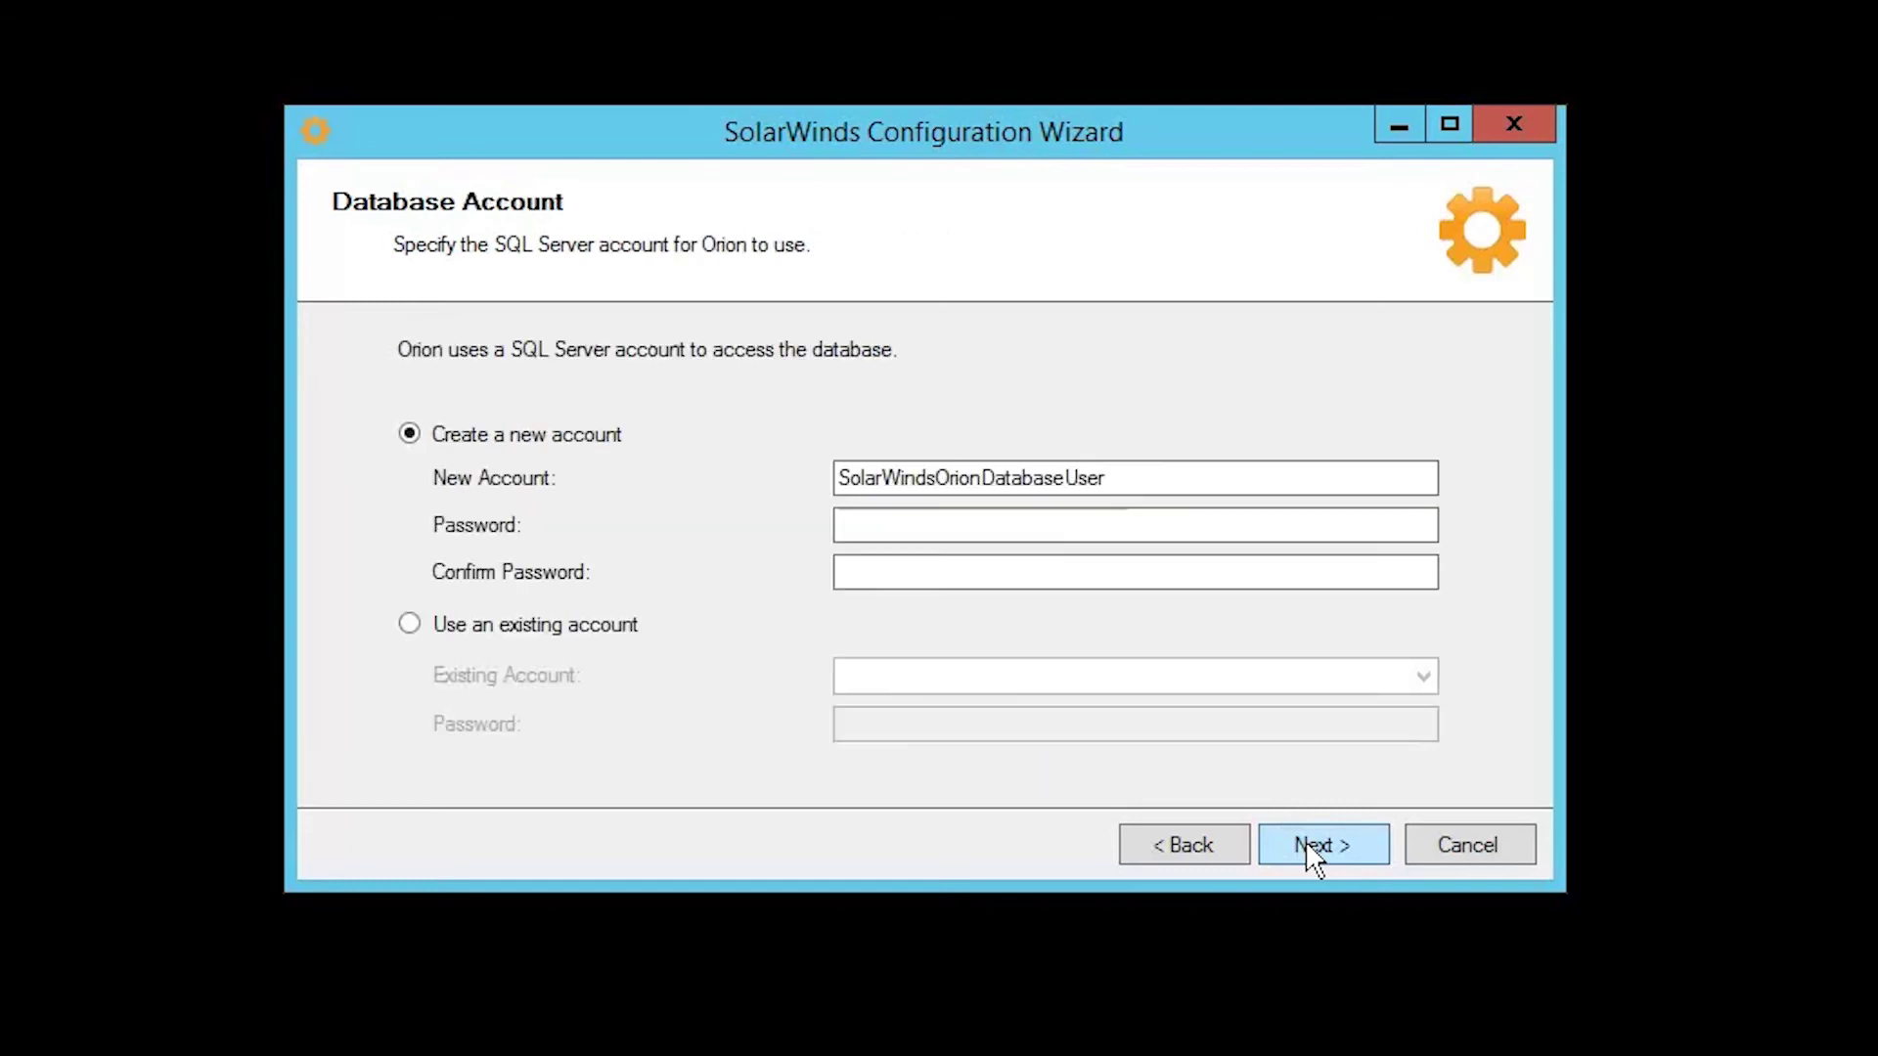
pyautogui.click(1057, 523)
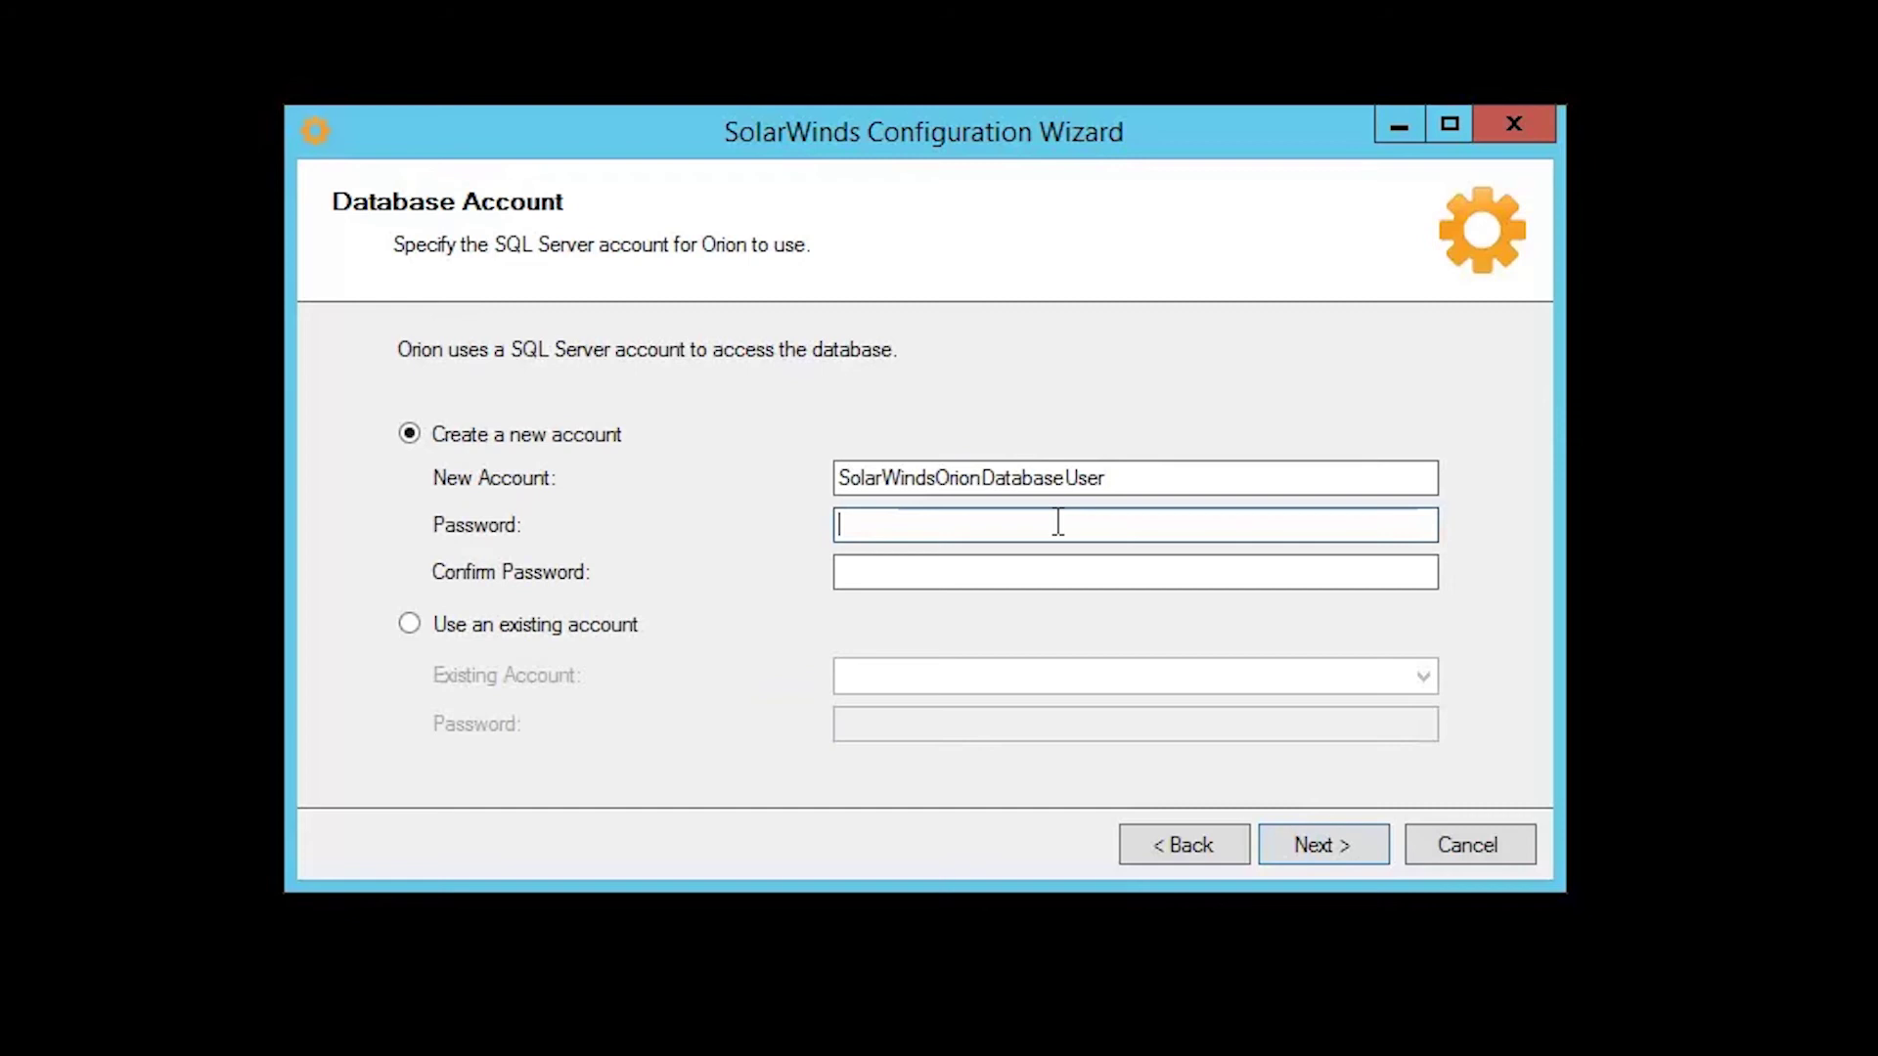
pyautogui.write('**********')
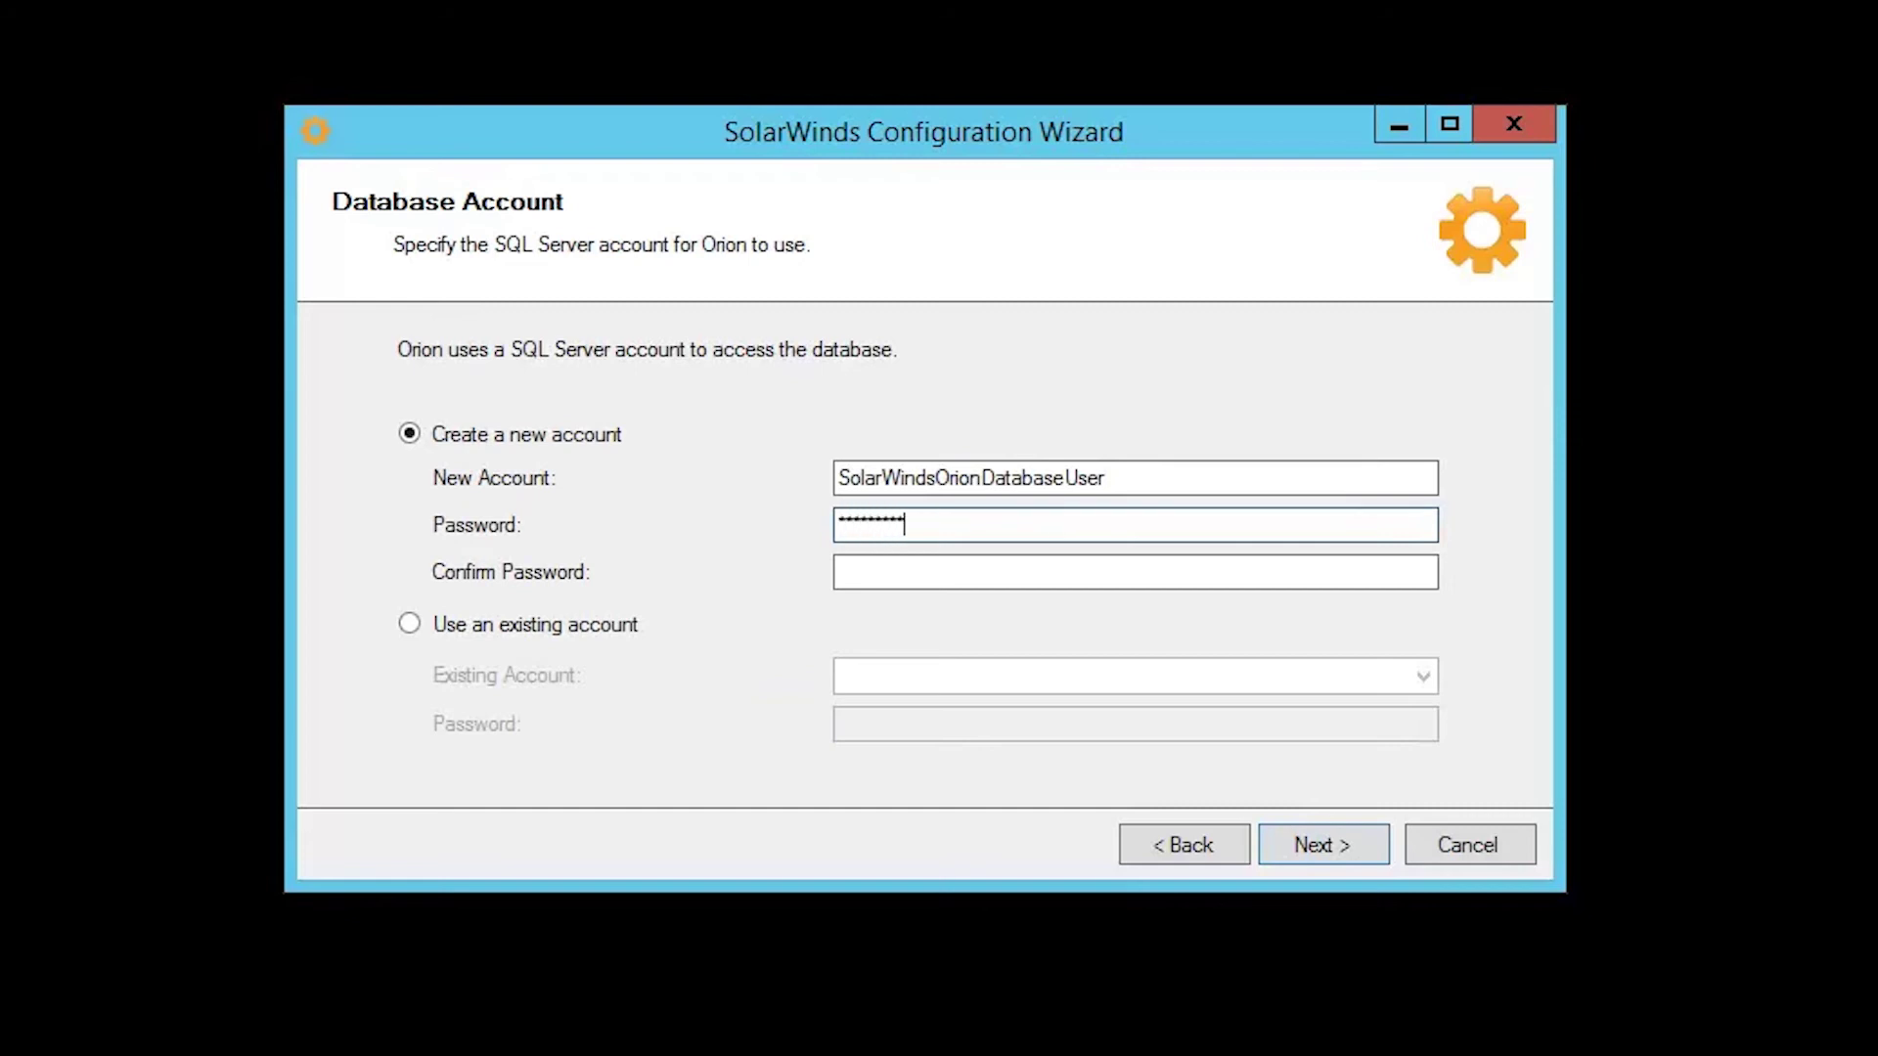
pyautogui.press('Tab')
pyautogui.write('********')
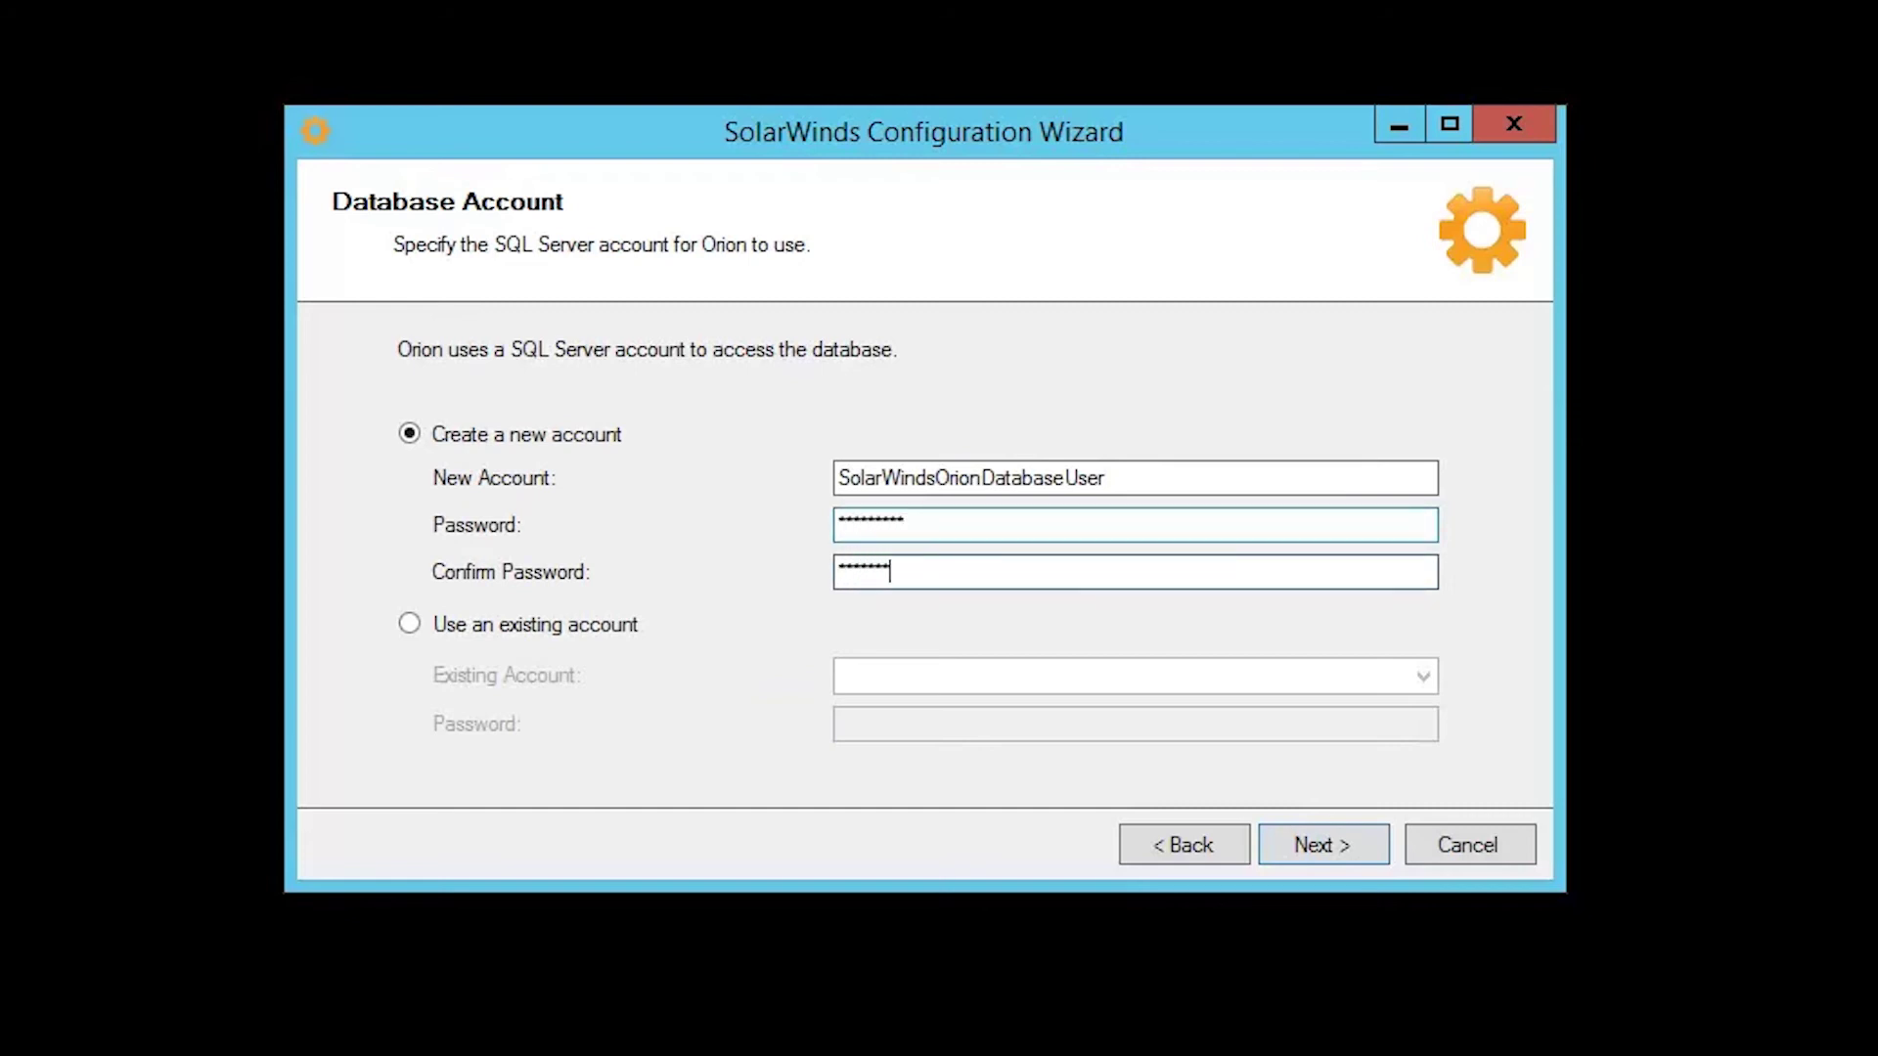
pyautogui.write('**')
pyautogui.click(1326, 845)
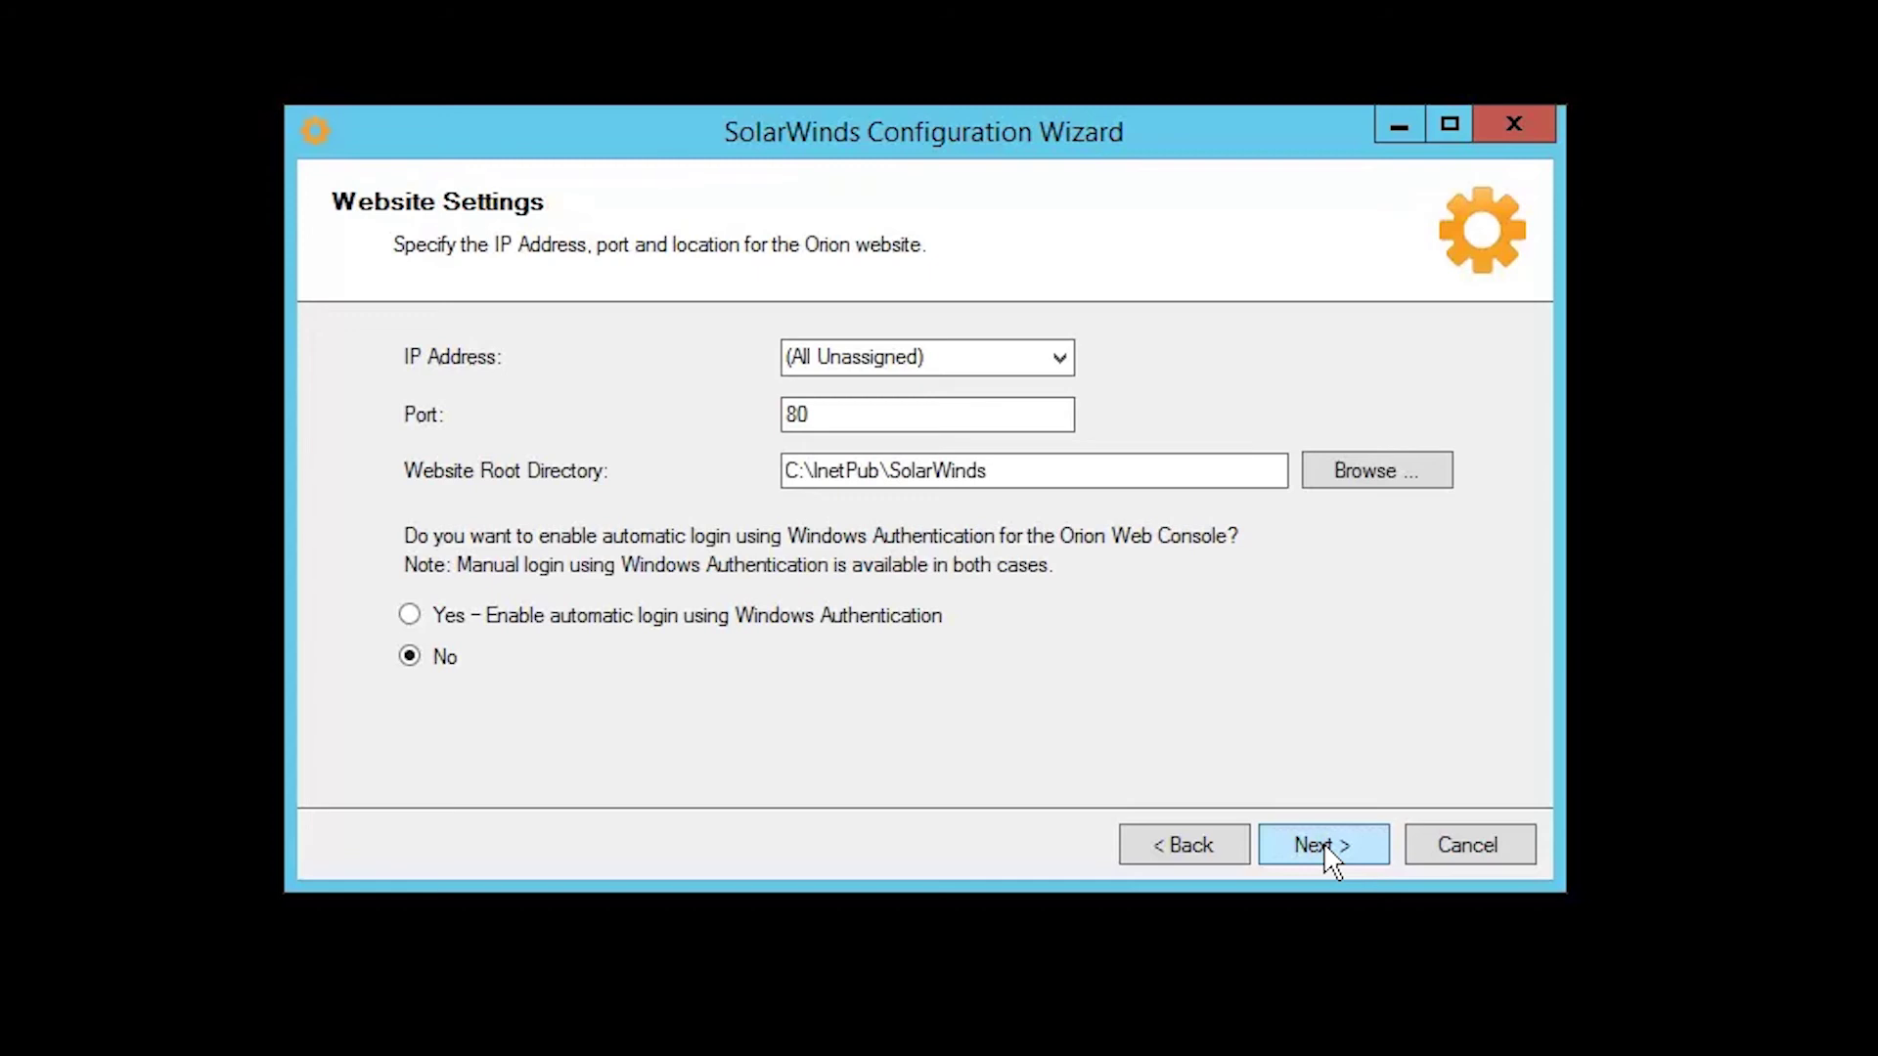
# Keep the Website Settings: All Unassigned, port 80, C:\InetPub\SolarWinds, no automatic login
pyautogui.click(1325, 846)
# Install all checked Orion services and run the configuration, skipping website optimization
pyautogui.click(1325, 842)
pyautogui.scroll(-3, 1421, 587)
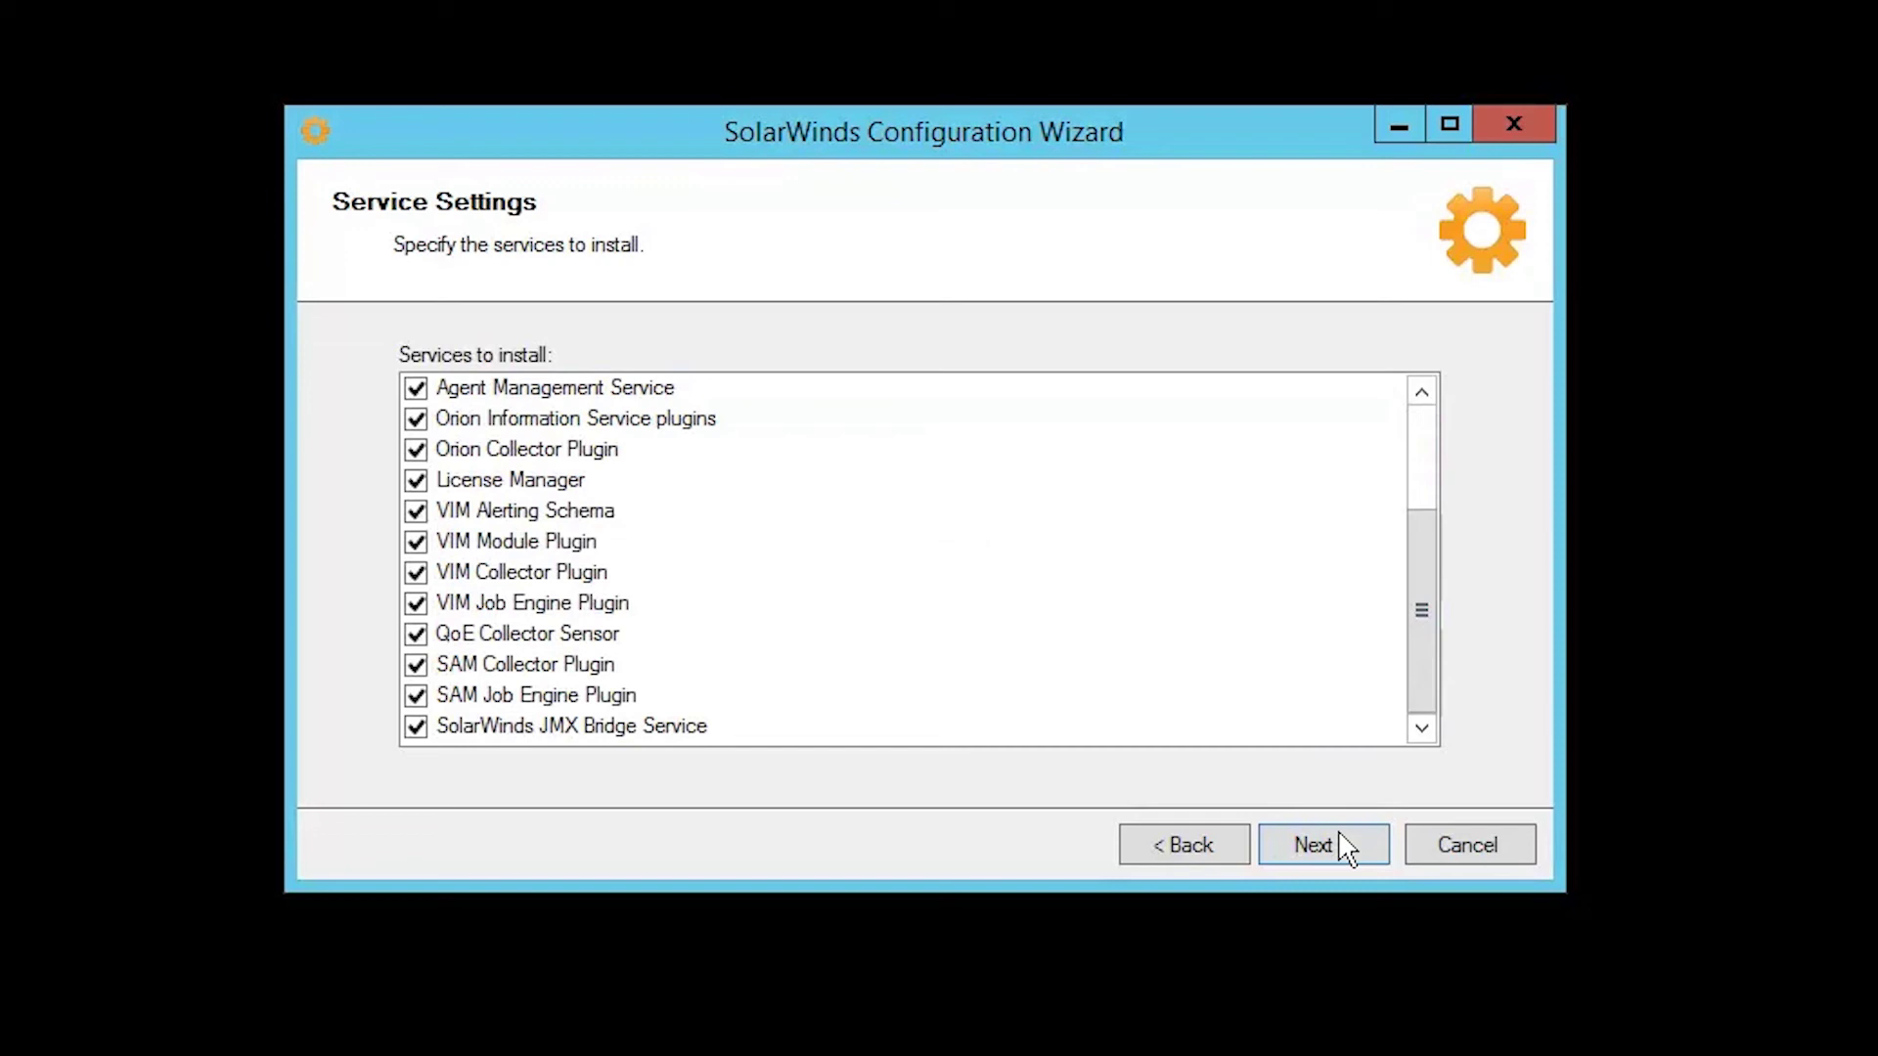
pyautogui.click(1336, 847)
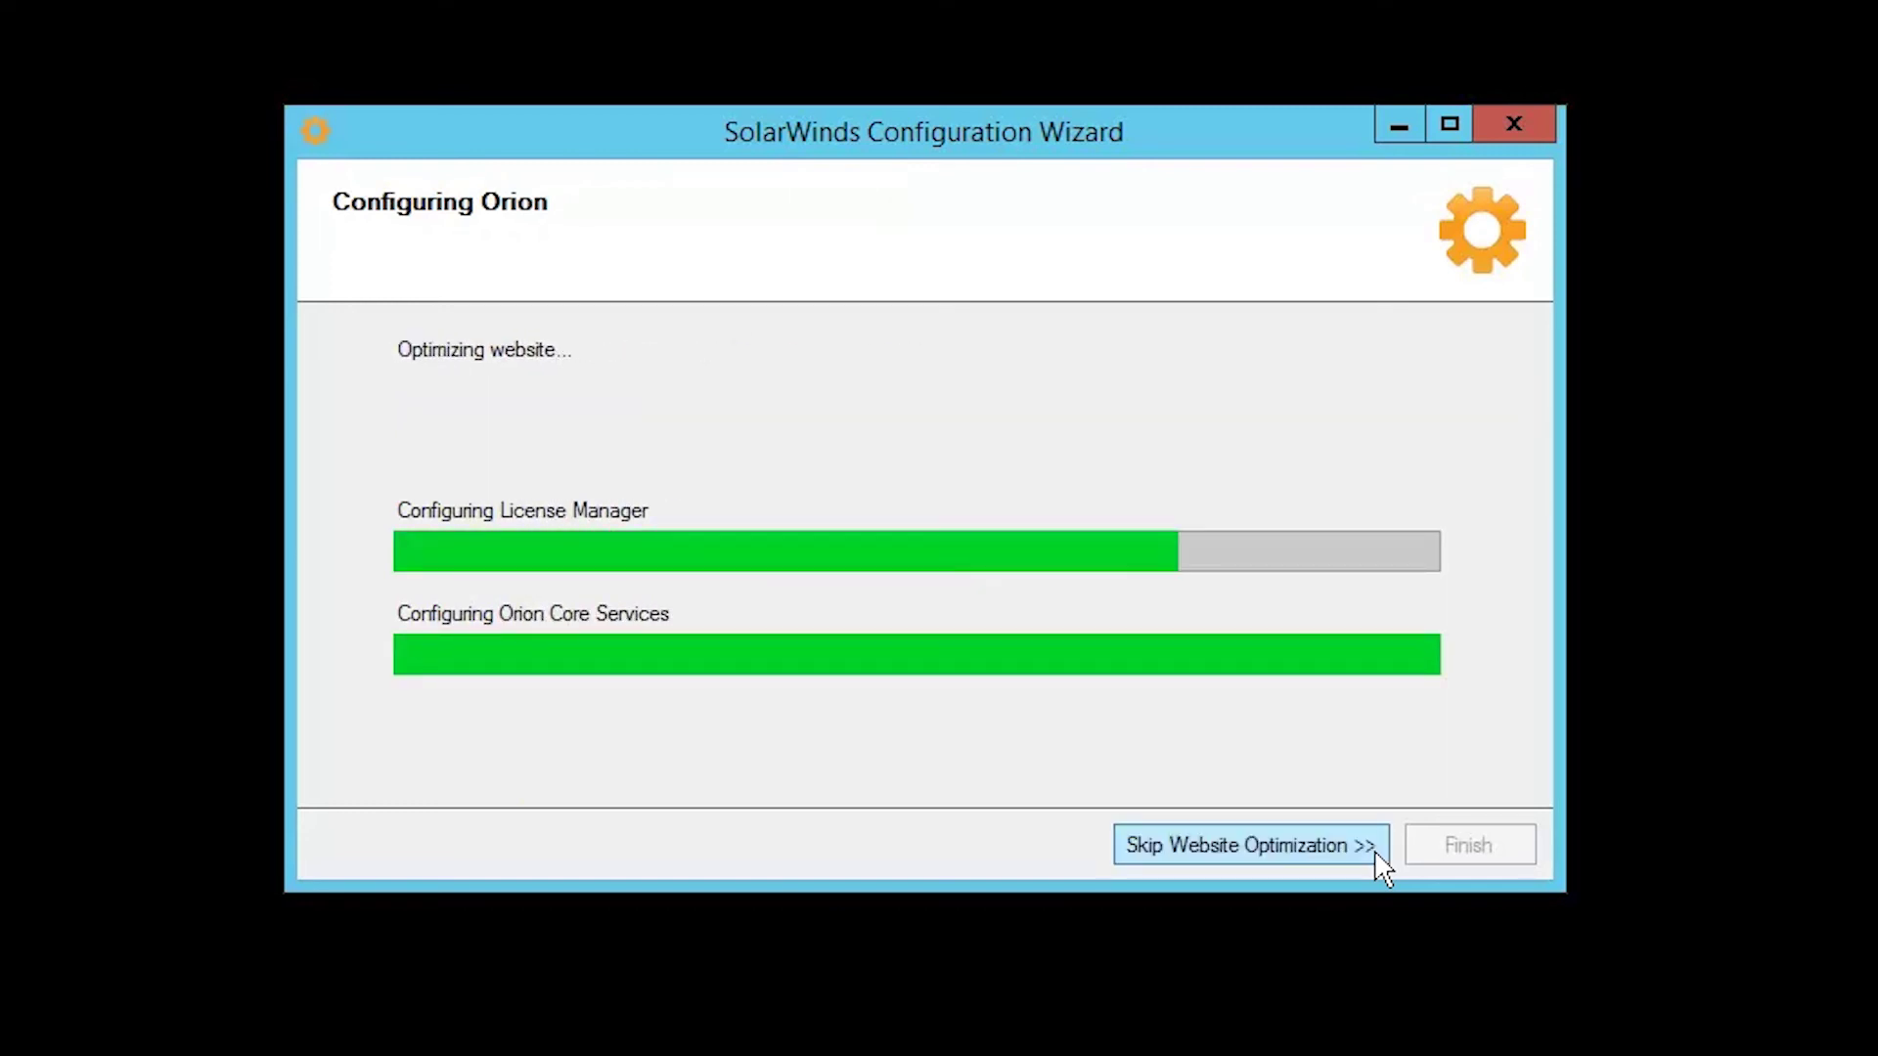
pyautogui.click(1376, 853)
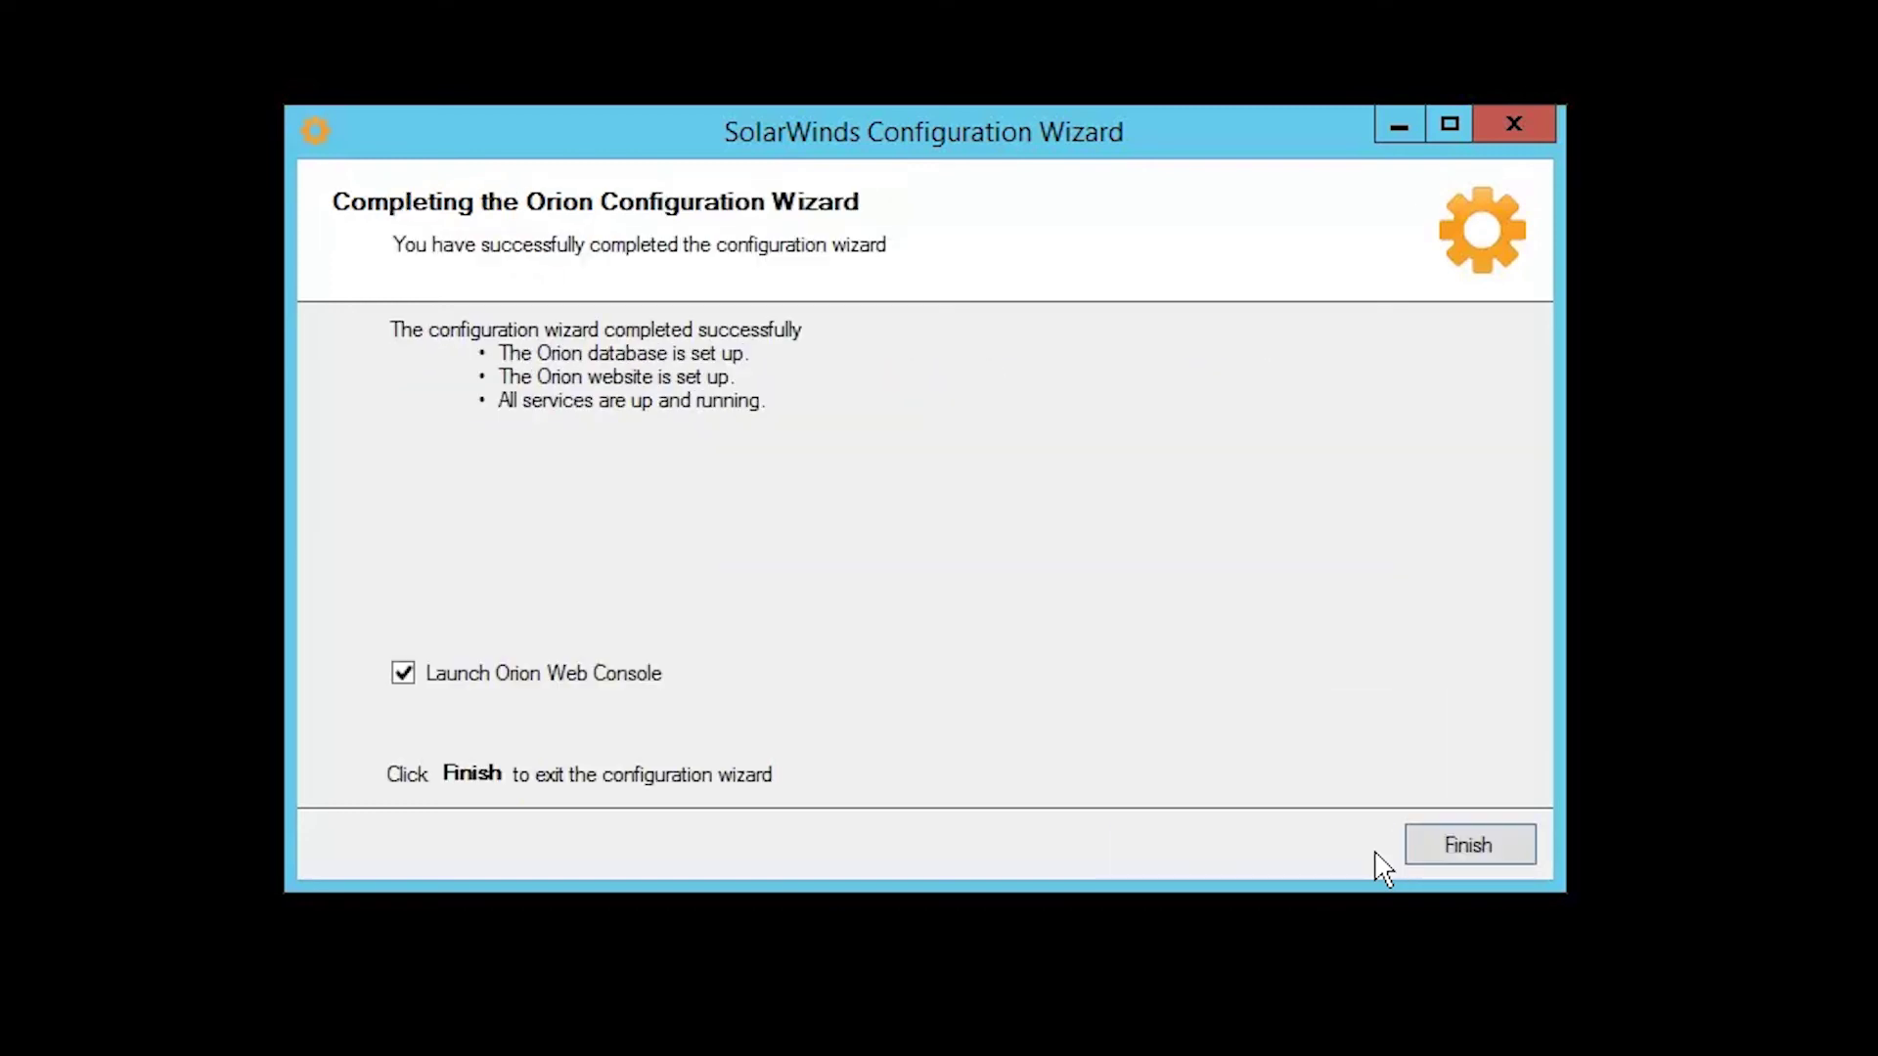